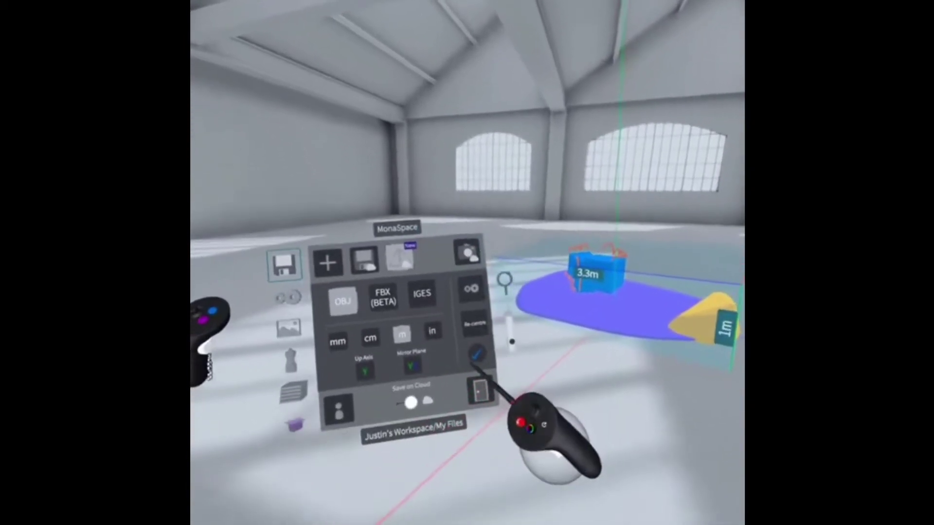
# - Export the MonaSpace sketch to the cloud as an OBJ in metres
pyautogui.click(454, 362)
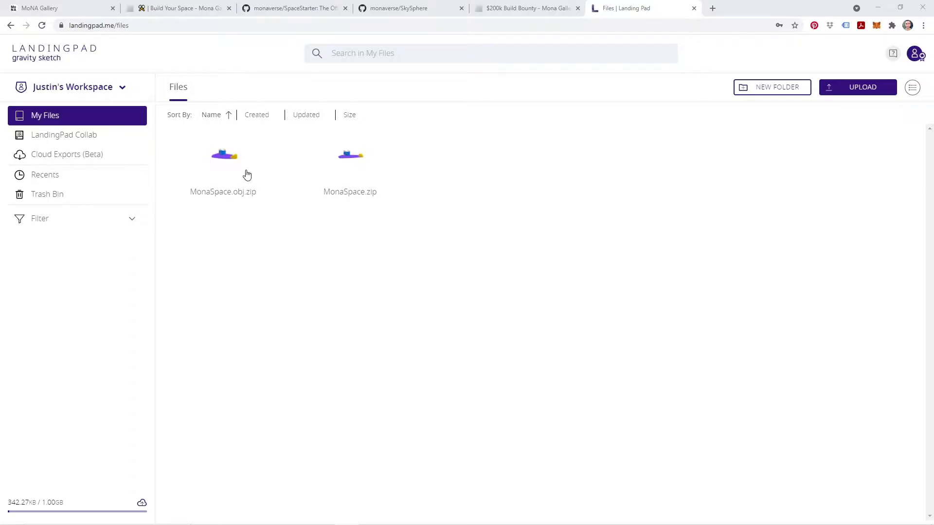
# - In LandingPad, download MonaSpace.obj.zip and extract it into the MonaUnityTutorial folder on drive D
pyautogui.click(228, 168)
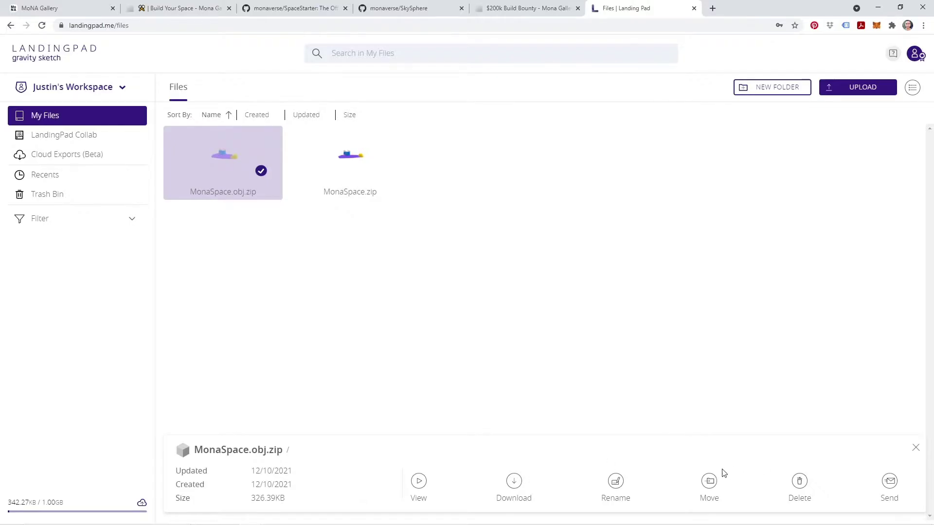
pyautogui.click(513, 484)
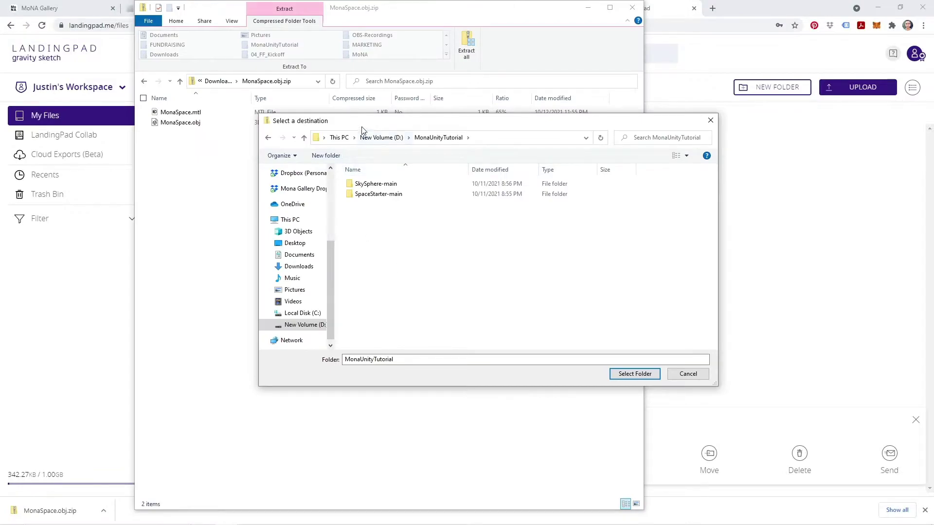
pyautogui.moveTo(363, 122); pyautogui.dragTo(380, 188)
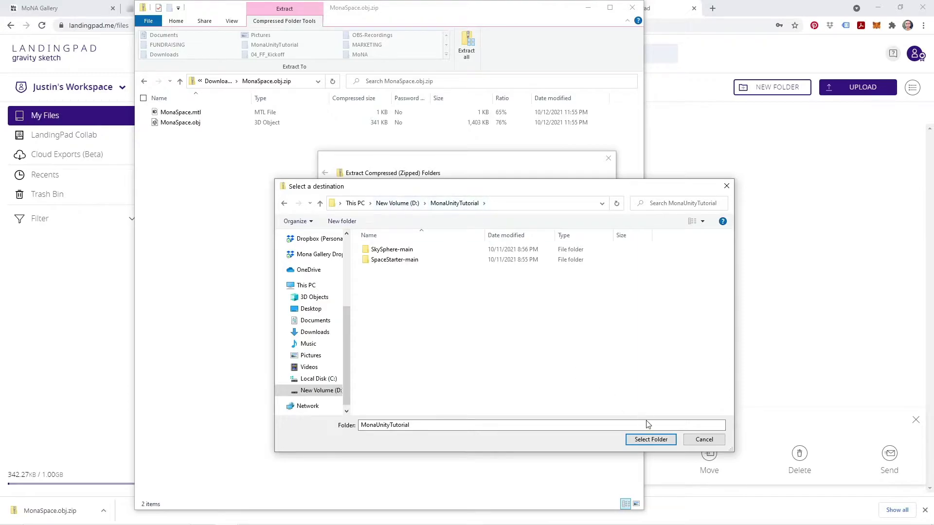
pyautogui.click(653, 440)
pyautogui.click(554, 361)
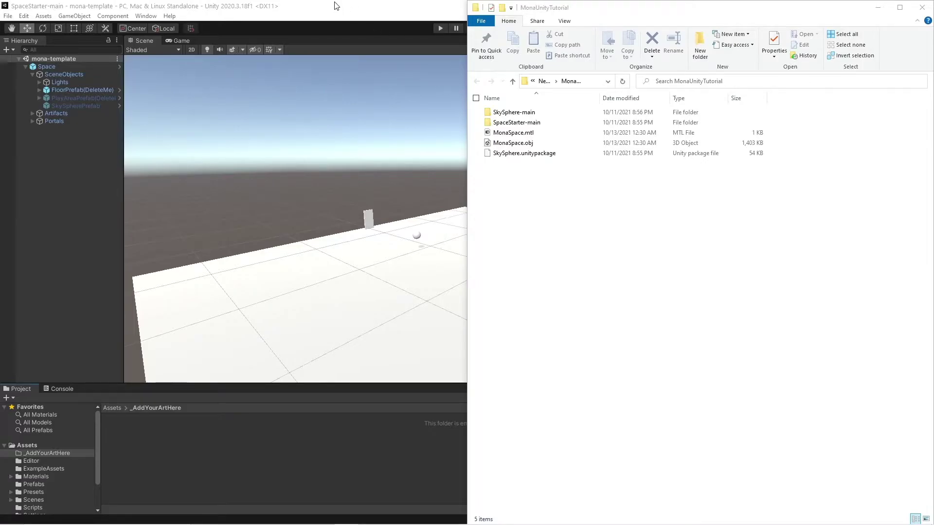
# - Import MonaSpace.mtl and MonaSpace.obj from the MonaUnityTutorial folder into the Unity project's _AddYourArtHere folder
pyautogui.click(619, 17)
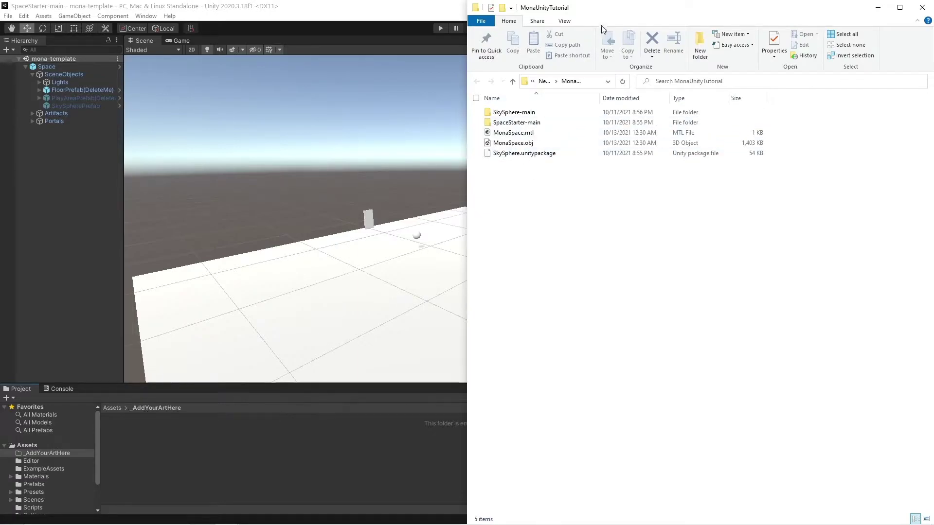
pyautogui.click(546, 143)
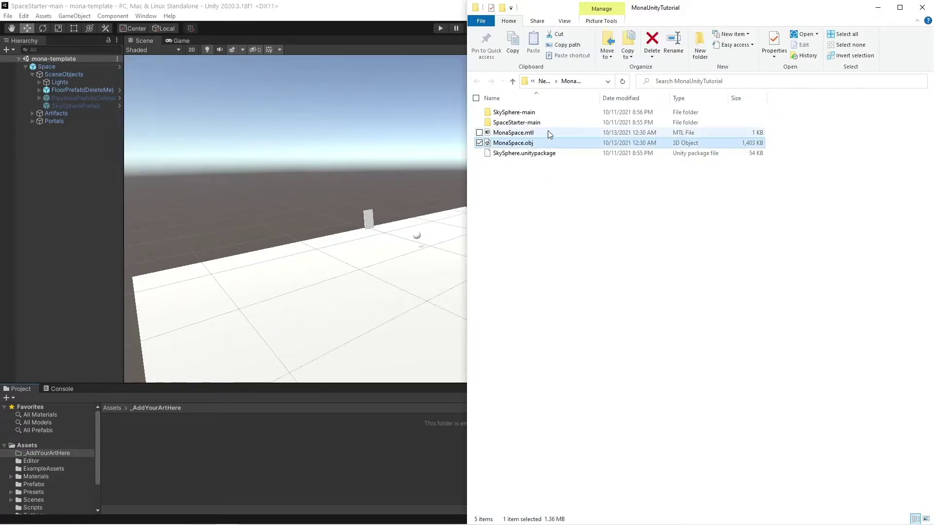
pyautogui.keyDown('ctrl'); pyautogui.click(547, 131); pyautogui.keyUp('ctrl')
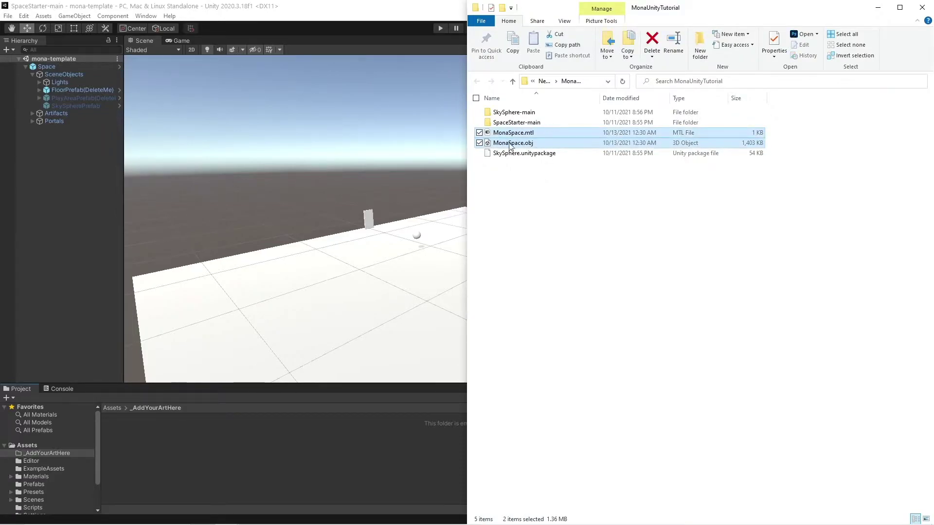
pyautogui.moveTo(509, 144); pyautogui.dragTo(171, 447)
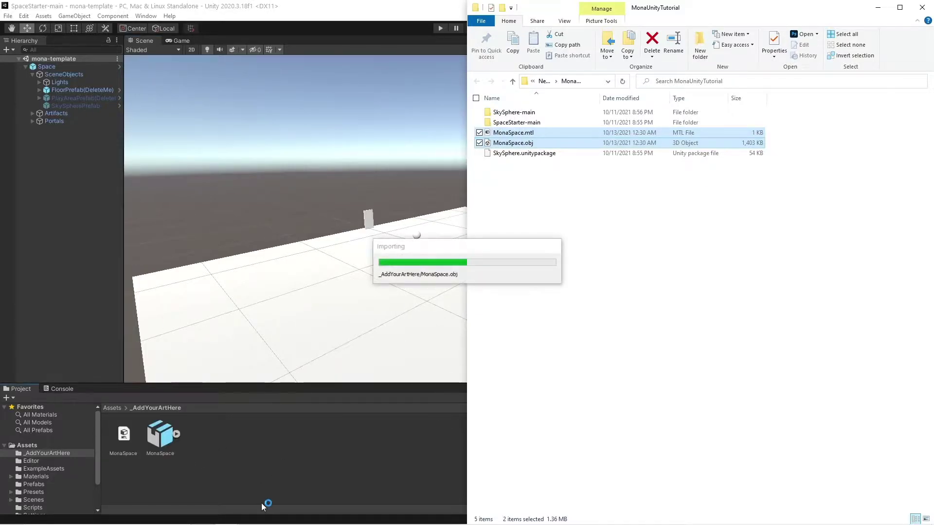
# - Check the parts inside the imported MonaSpace asset and place the model in the scene under SceneObjects
pyautogui.click(176, 434)
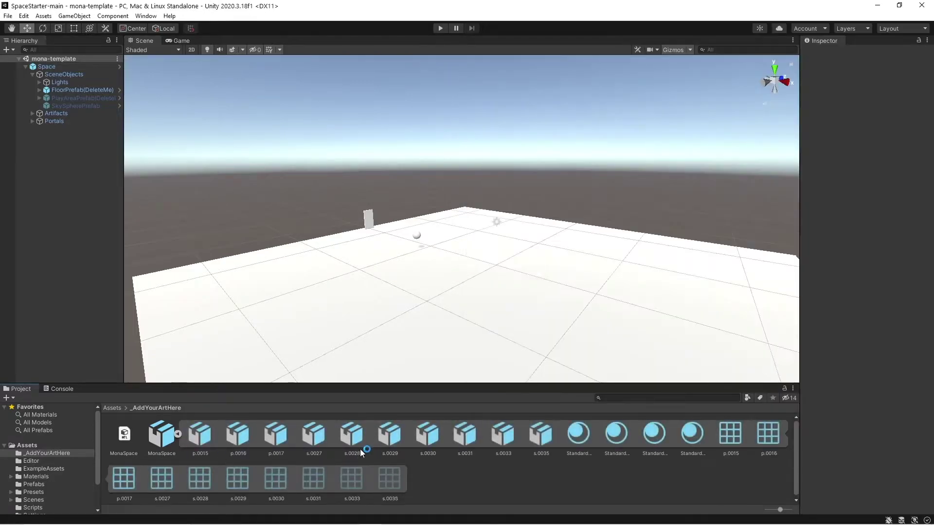
pyautogui.click(177, 434)
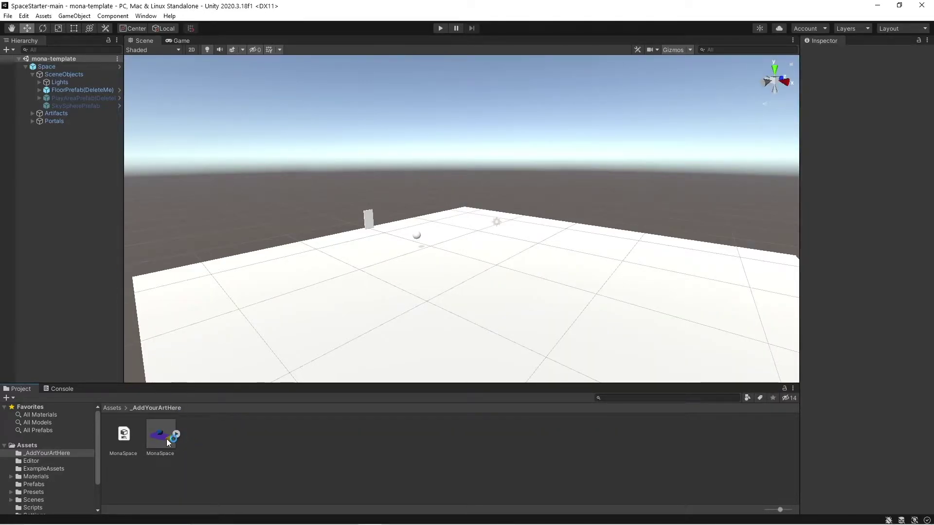
pyautogui.moveTo(162, 440); pyautogui.dragTo(65, 77)
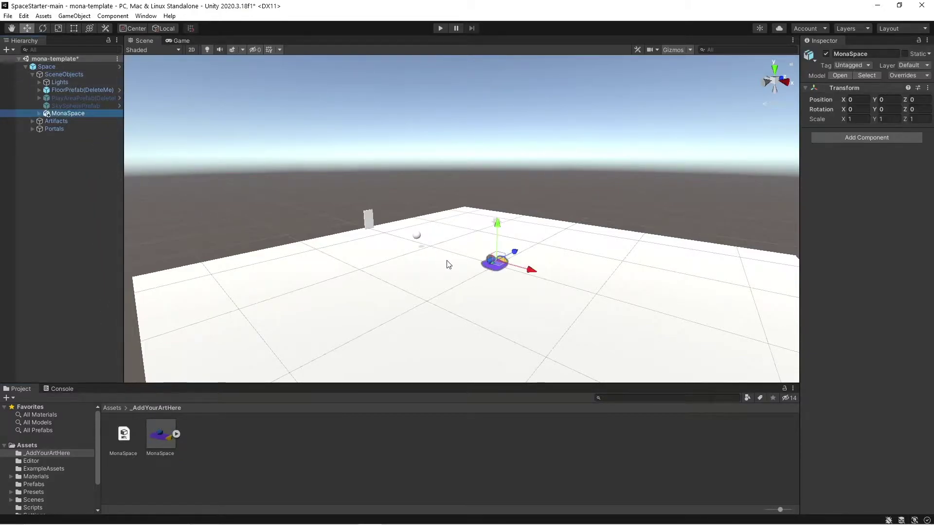
# - Frame the MonaSpace model in the scene and examine its shape and size from several sides
pyautogui.moveTo(442, 261); pyautogui.dragTo(443, 261, button='middle')
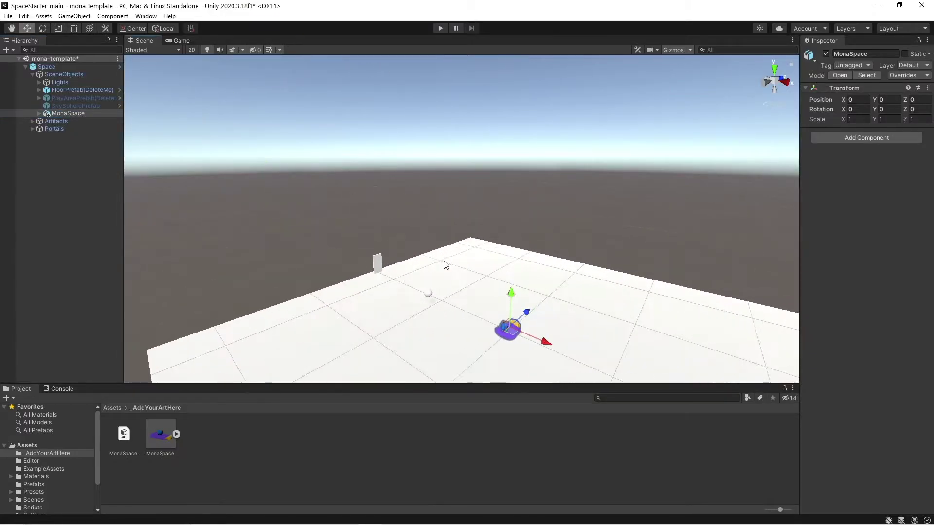
pyautogui.press('f')
pyautogui.moveTo(471, 272); pyautogui.dragTo(314, 257, button='right')
pyautogui.scroll(10, 360, 257)
pyautogui.keyDown('alt'); pyautogui.moveTo(365, 264); pyautogui.dragTo(310, 256); pyautogui.keyUp('alt')
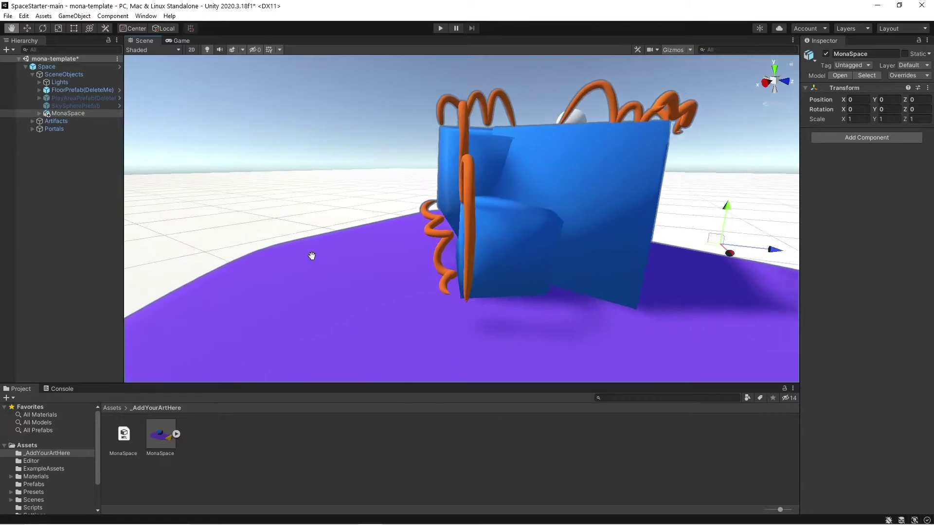
pyautogui.scroll(-10, 305, 255)
pyautogui.scroll(5, 334, 256)
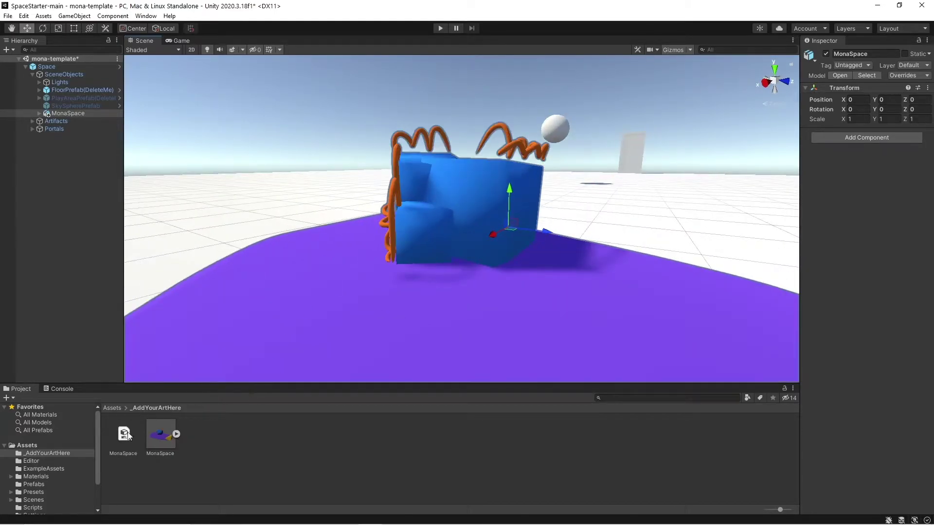
pyautogui.moveTo(311, 260); pyautogui.dragTo(352, 256, button='right')
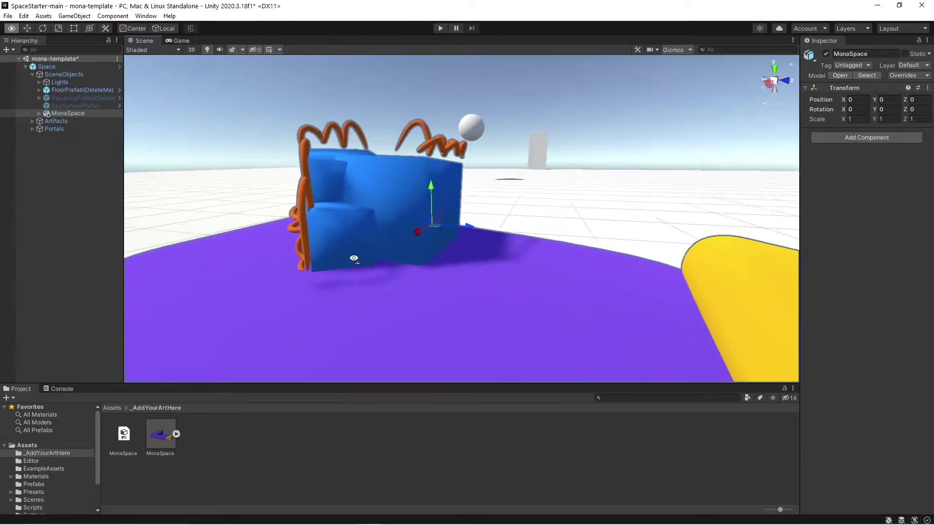
pyautogui.keyDown('alt'); pyautogui.moveTo(352, 256); pyautogui.dragTo(412, 236); pyautogui.keyUp('alt')
pyautogui.scroll(-6, 411, 236)
# - Scale the MonaSpace model up uniformly to about 9.88 on all axes
pyautogui.click(70, 84)
pyautogui.click(71, 112)
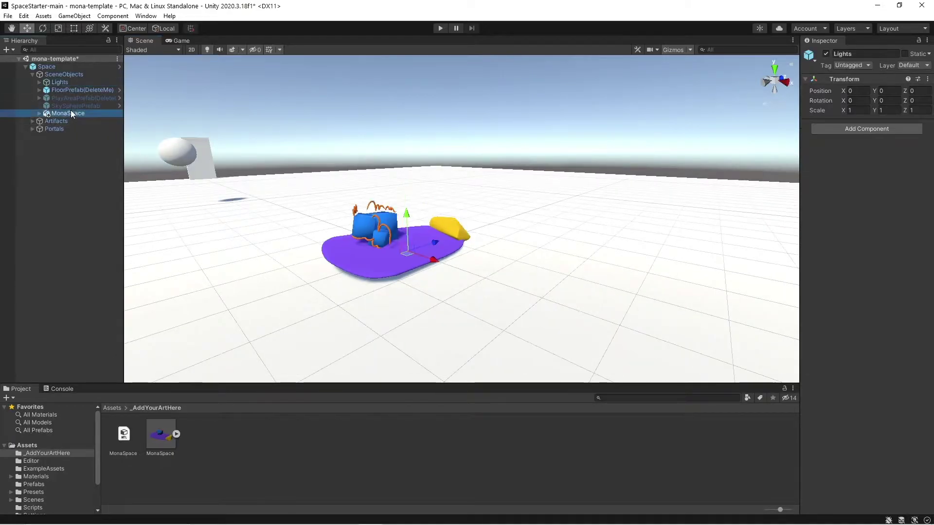
pyautogui.press('r')
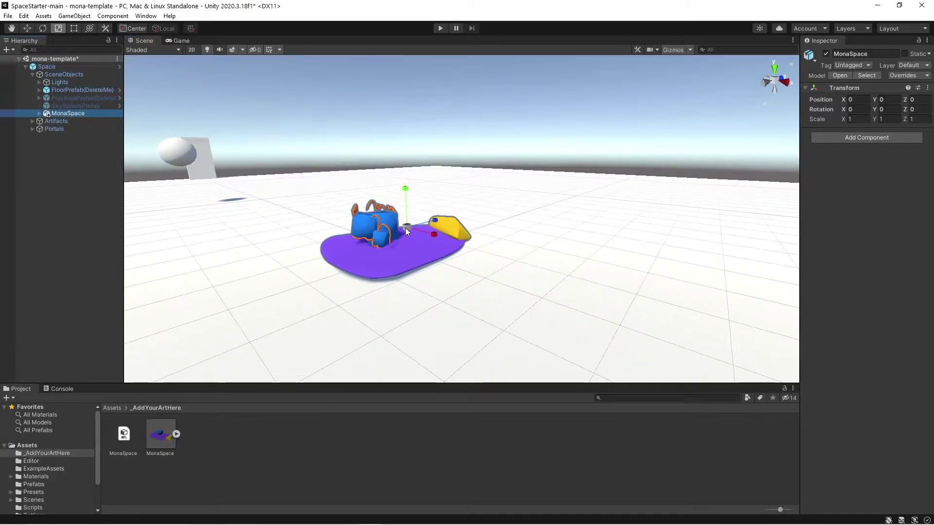
pyautogui.moveTo(405, 227); pyautogui.dragTo(530, 199)
pyautogui.scroll(-3, 477, 208)
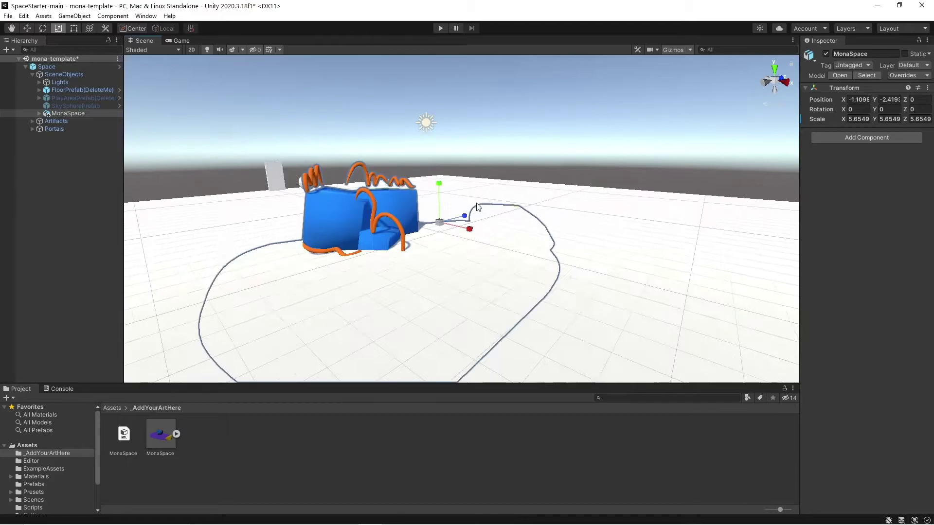
pyautogui.moveTo(477, 208); pyautogui.dragTo(428, 246, button='right')
pyautogui.scroll(-2, 514, 246)
pyautogui.moveTo(575, 219); pyautogui.dragTo(632, 214)
pyautogui.moveTo(632, 214); pyautogui.dragTo(551, 263, button='right')
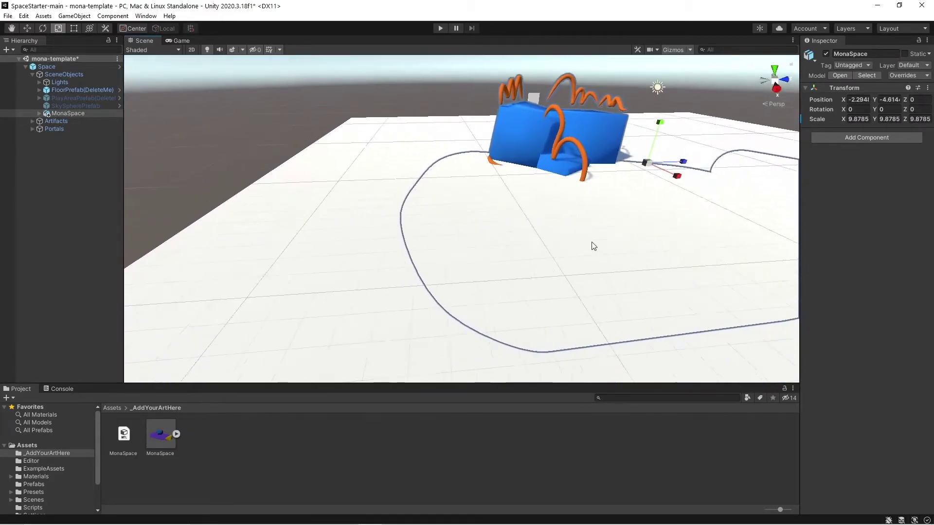
# - Raise the MonaSpace model to about Y -1.01 so its purple base sits above the floor
pyautogui.press('w')
pyautogui.moveTo(654, 128); pyautogui.dragTo(666, 65)
pyautogui.moveTo(667, 65); pyautogui.dragTo(594, 141, button='right')
pyautogui.moveTo(595, 141); pyautogui.dragTo(604, 146, button='middle')
pyautogui.moveTo(604, 146); pyautogui.dragTo(602, 179, button='right')
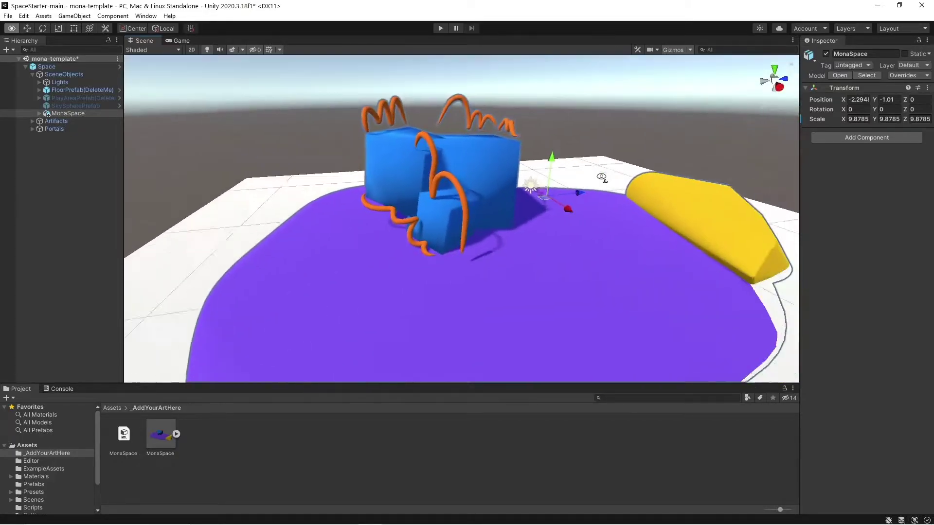
# - Rotate the MonaSpace model about 91 degrees around its vertical Y axis
pyautogui.moveTo(601, 180)
pyautogui.mouseDown(button='middle')
pyautogui.moveTo(584, 180)
pyautogui.moveTo(596, 167)
pyautogui.mouseUp(button='middle')
pyautogui.scroll(-2, 583, 183)
pyautogui.press('e')
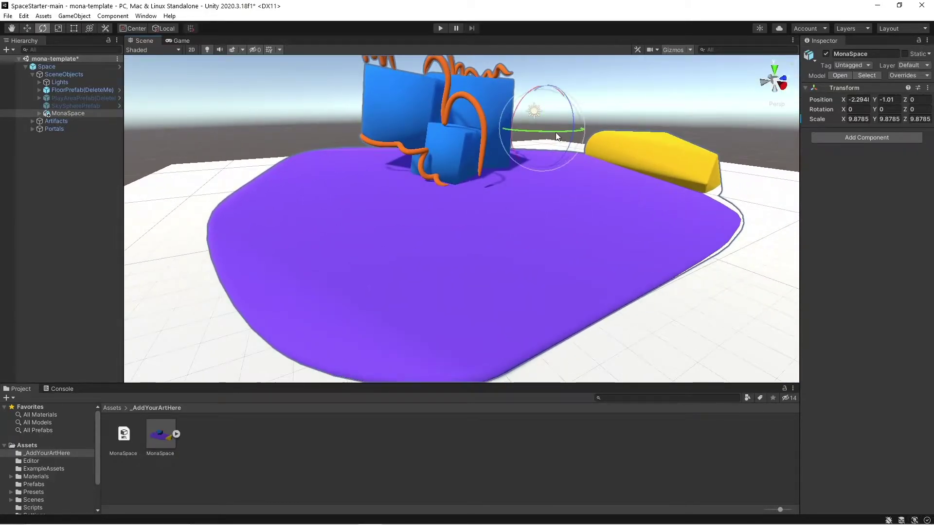
pyautogui.moveTo(556, 132); pyautogui.dragTo(423, 142)
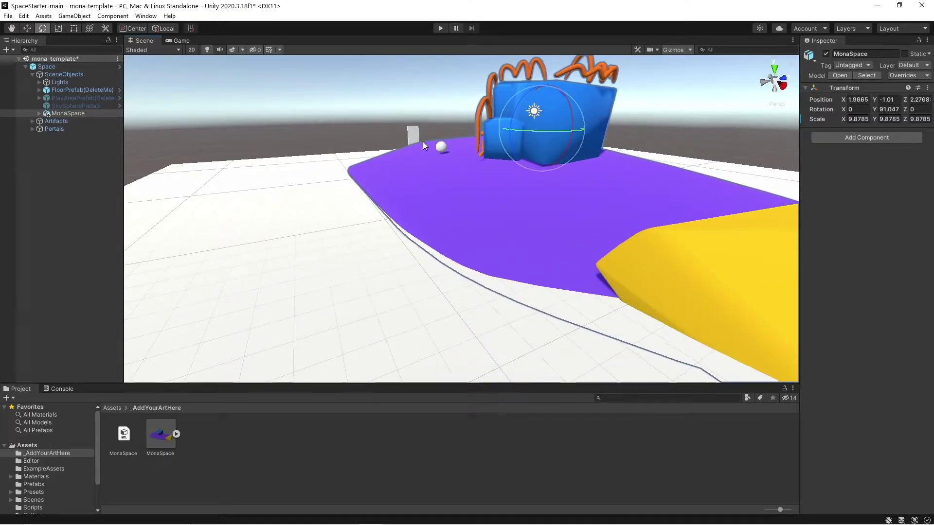
# - Move the MonaSpace model across the floor to about X 0.21, Z 11.26
pyautogui.press('w')
pyautogui.moveTo(535, 160); pyautogui.dragTo(496, 200, button='right')
pyautogui.moveTo(496, 200); pyautogui.dragTo(416, 247, button='middle')
pyautogui.moveTo(416, 204); pyautogui.dragTo(596, 158)
pyautogui.moveTo(497, 214); pyautogui.dragTo(563, 194, button='right')
pyautogui.moveTo(562, 194); pyautogui.dragTo(576, 178, button='middle')
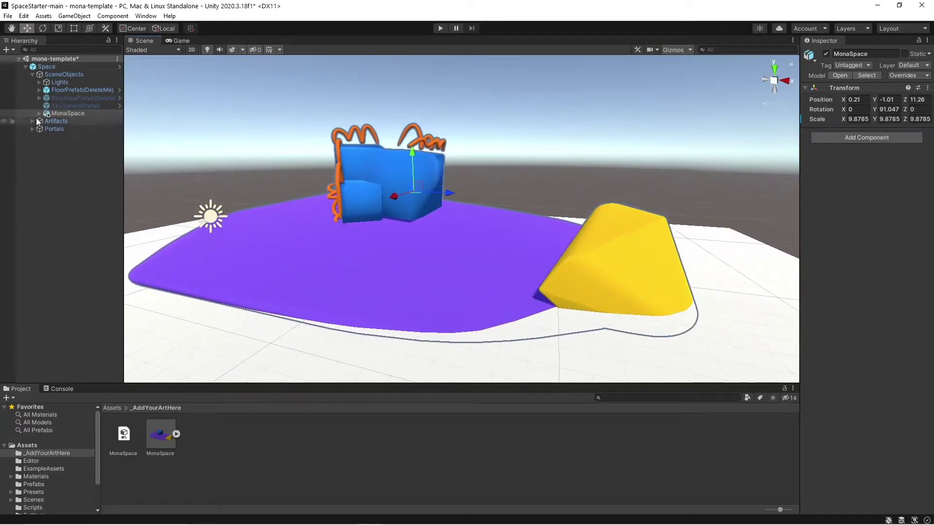
# - Expand MonaSpace into its parts, widen the Inspector and examine the properties and location of part p.0015
pyautogui.click(39, 114)
pyautogui.click(68, 120)
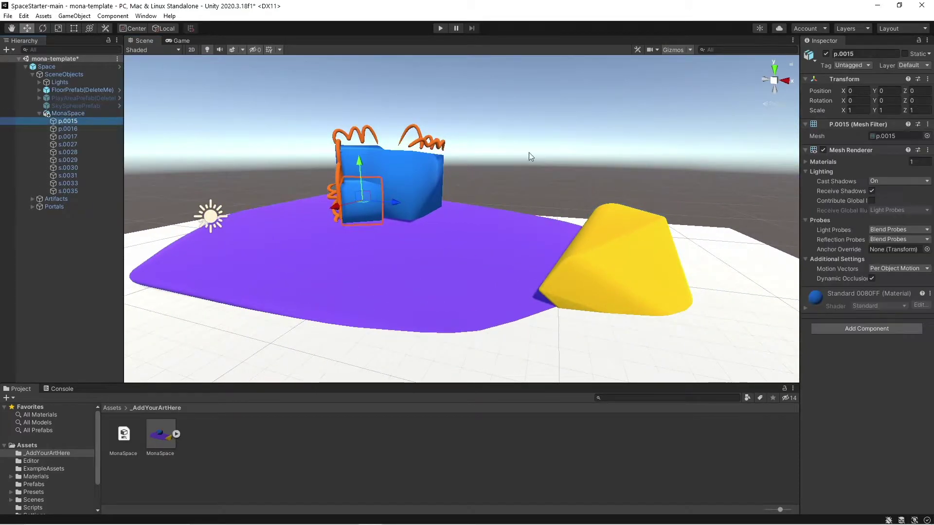
pyautogui.moveTo(800, 167); pyautogui.dragTo(746, 171)
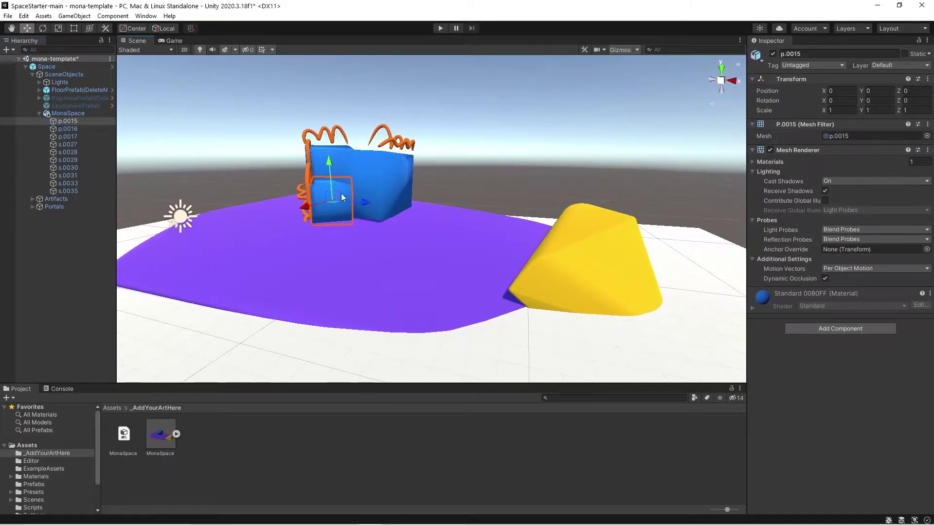
pyautogui.scroll(3, 299, 238)
pyautogui.moveTo(299, 238); pyautogui.dragTo(398, 252, button='middle')
pyautogui.scroll(3, 460, 267)
pyautogui.moveTo(461, 267); pyautogui.dragTo(425, 253, button='middle')
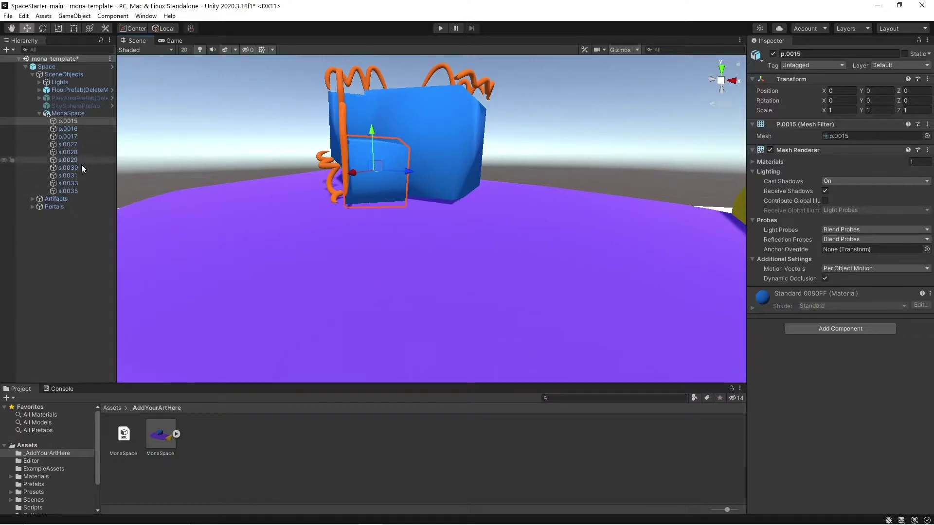
pyautogui.scroll(-5, 474, 281)
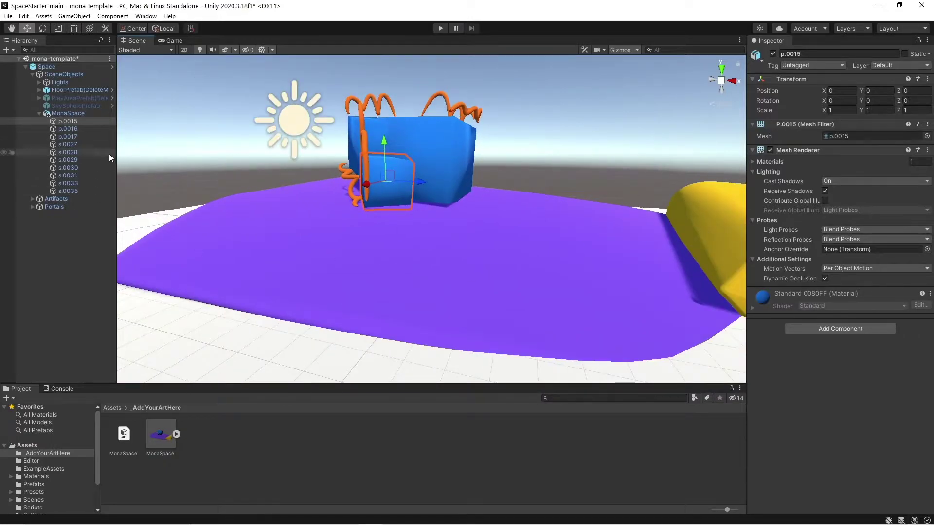
# - Add a Mesh Collider component to MonaSpace's p.0015 part
pyautogui.click(68, 112)
pyautogui.click(77, 122)
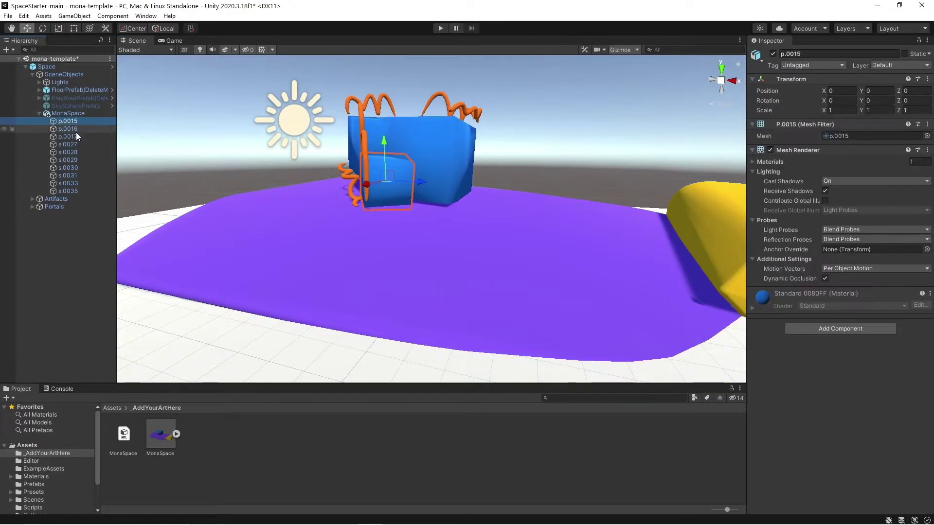
pyautogui.click(64, 114)
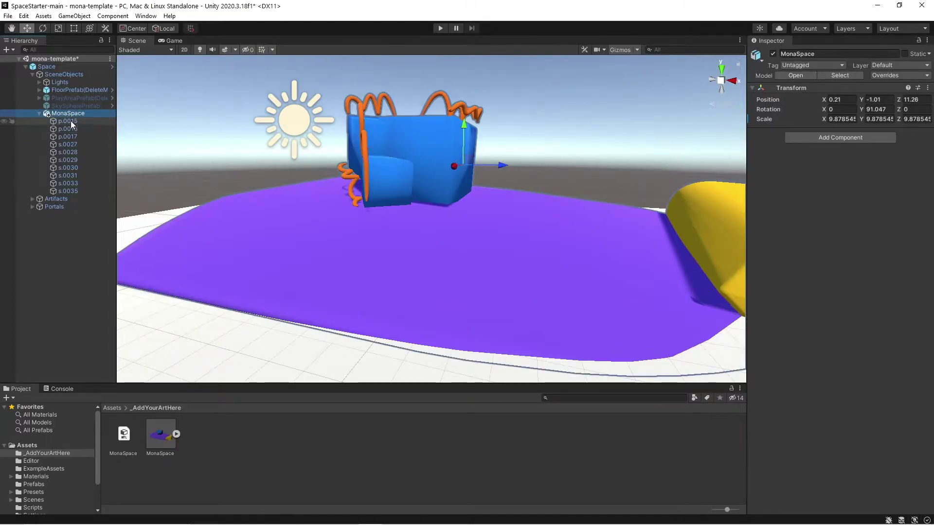
pyautogui.click(72, 120)
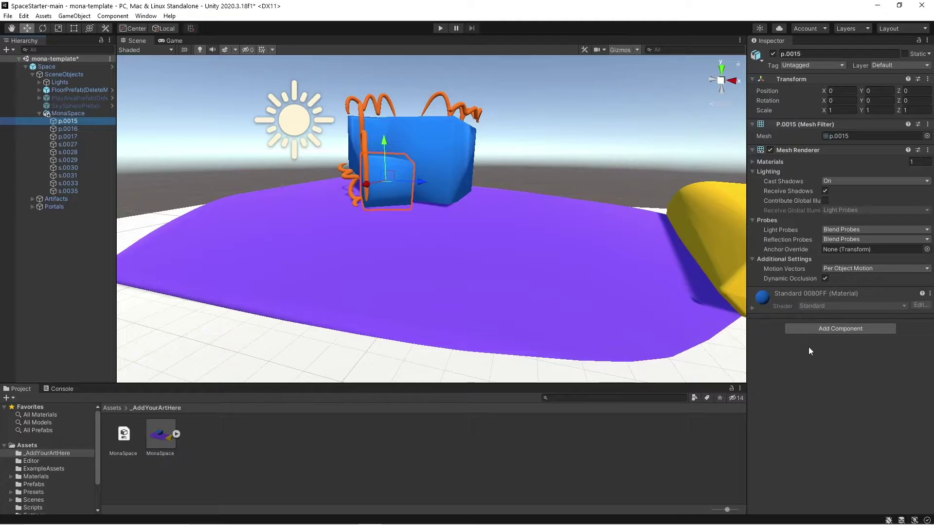
pyautogui.moveTo(438, 227); pyautogui.dragTo(556, 245, button='middle')
pyautogui.keyDown('alt'); pyautogui.moveTo(494, 204); pyautogui.dragTo(476, 170); pyautogui.keyUp('alt')
pyautogui.click(61, 129)
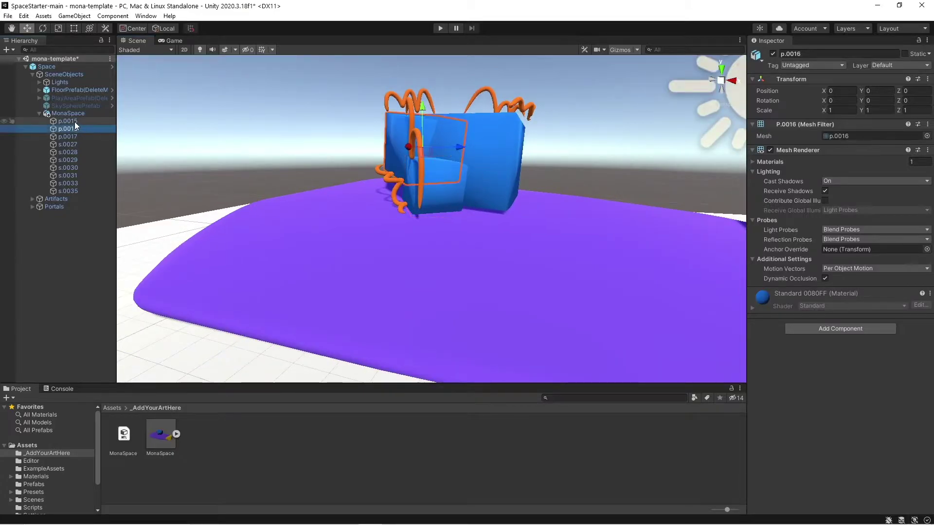
pyautogui.click(75, 122)
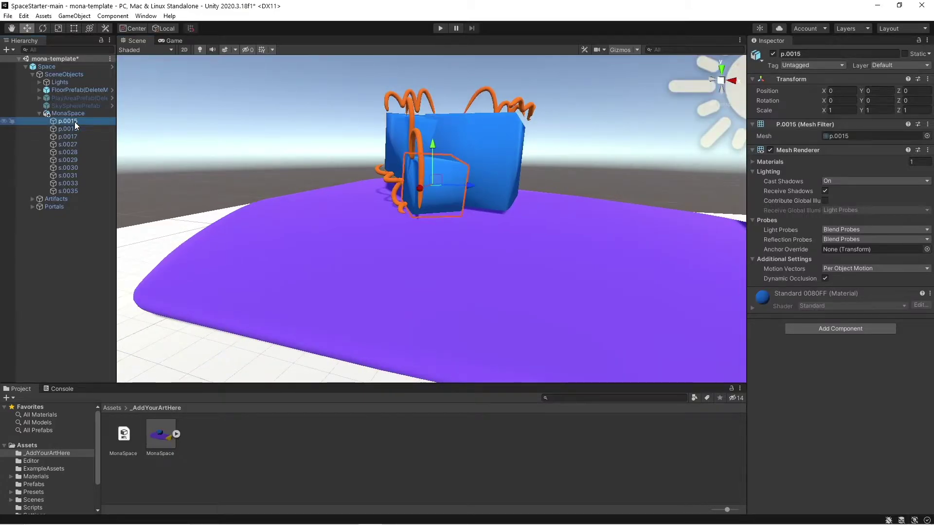
pyautogui.click(819, 330)
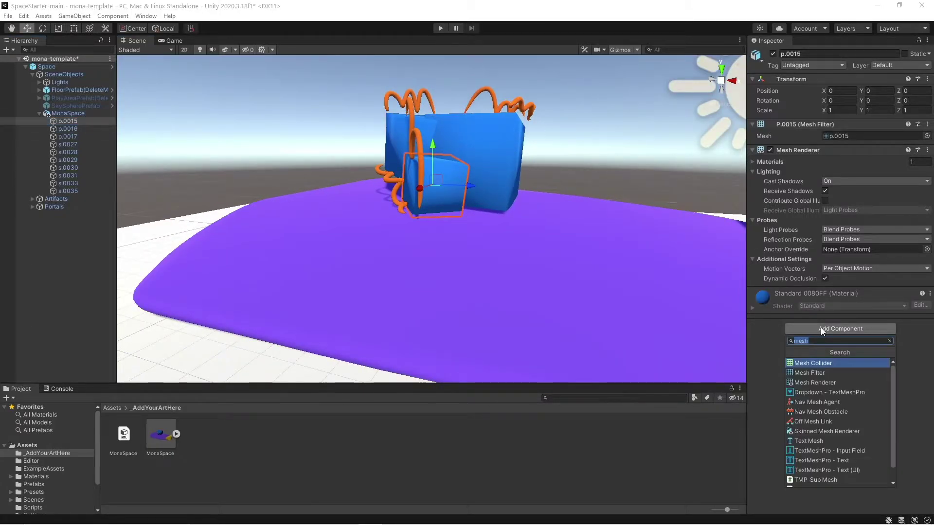
pyautogui.click(823, 363)
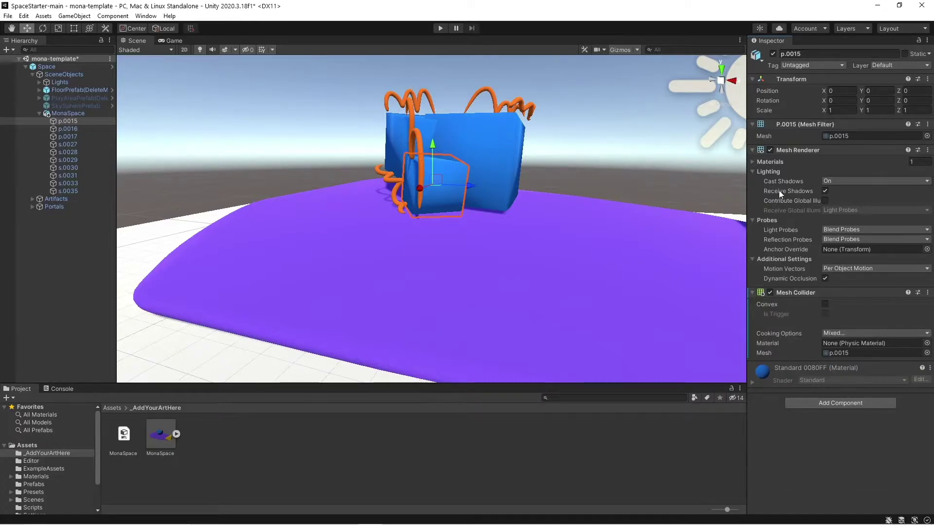
# - Preview p.0015's collider wireframe with its mesh rendering off, restore the rendering, and add a Mesh Collider to p.0016
pyautogui.click(769, 151)
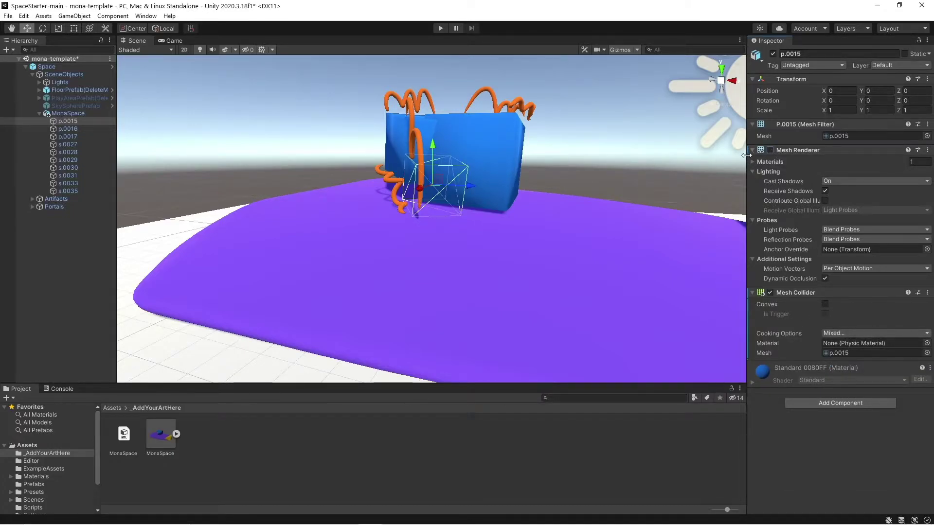
pyautogui.click(770, 150)
pyautogui.click(66, 128)
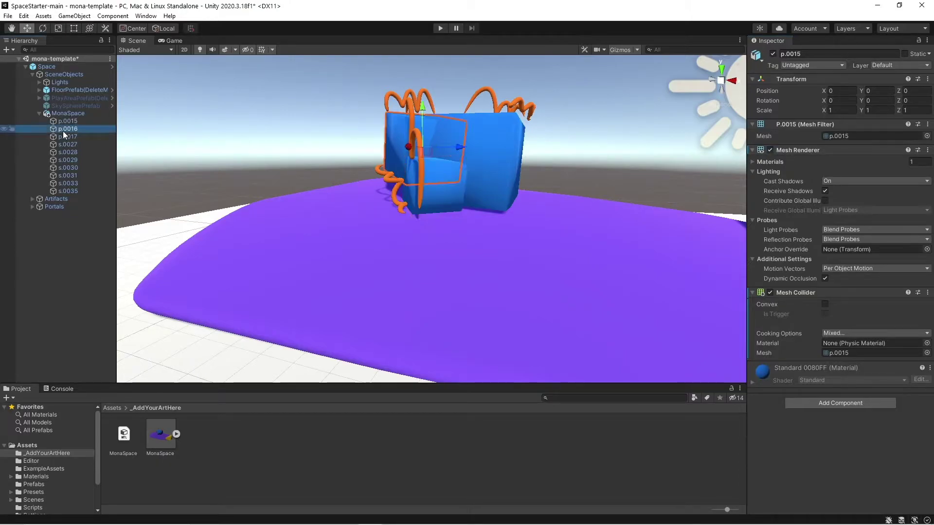
pyautogui.click(838, 329)
pyautogui.click(827, 364)
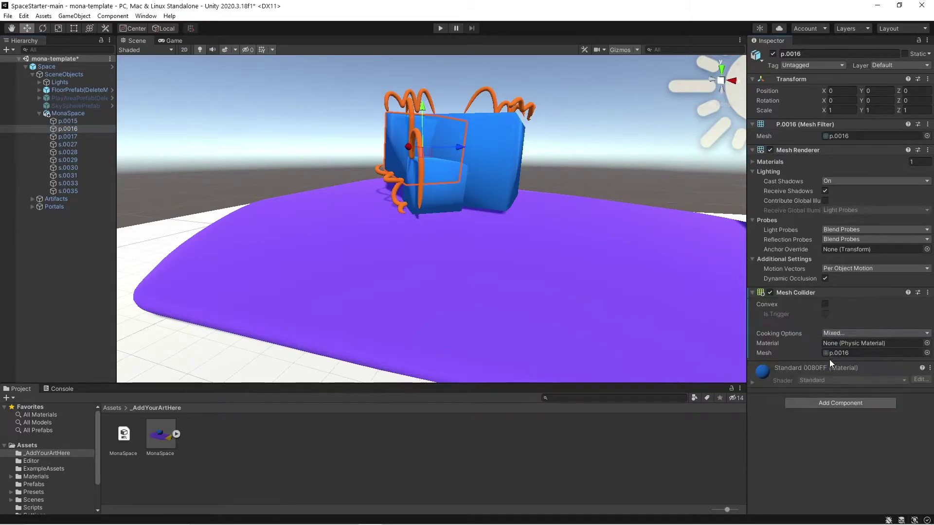
# - Add a Mesh Collider to all remaining MonaSpace parts at once, from p.0017 through s.0035
pyautogui.click(78, 137)
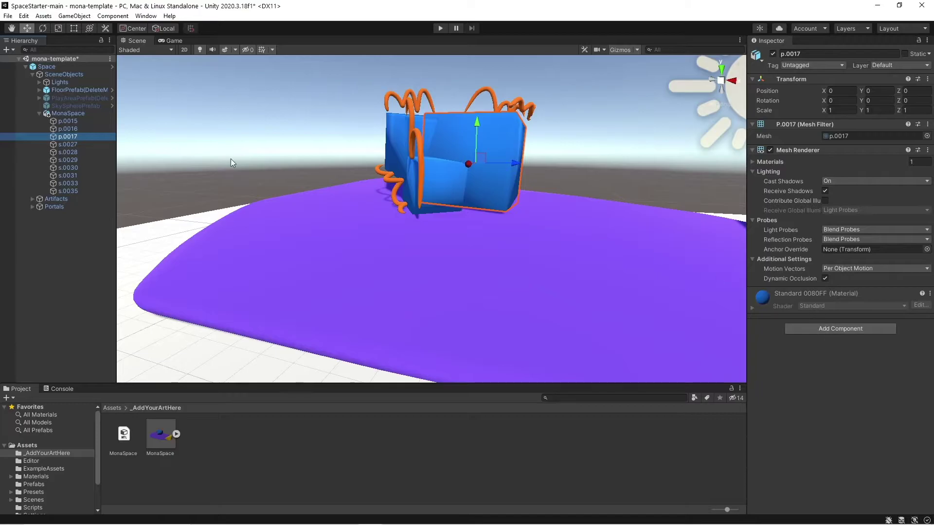
pyautogui.keyDown('shift'); pyautogui.click(80, 191); pyautogui.keyUp('shift')
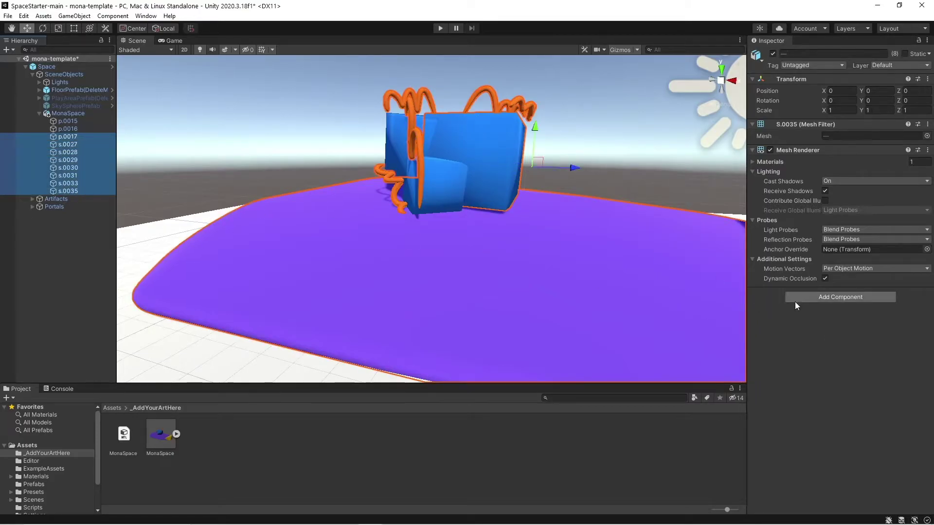
pyautogui.click(818, 298)
pyautogui.click(826, 332)
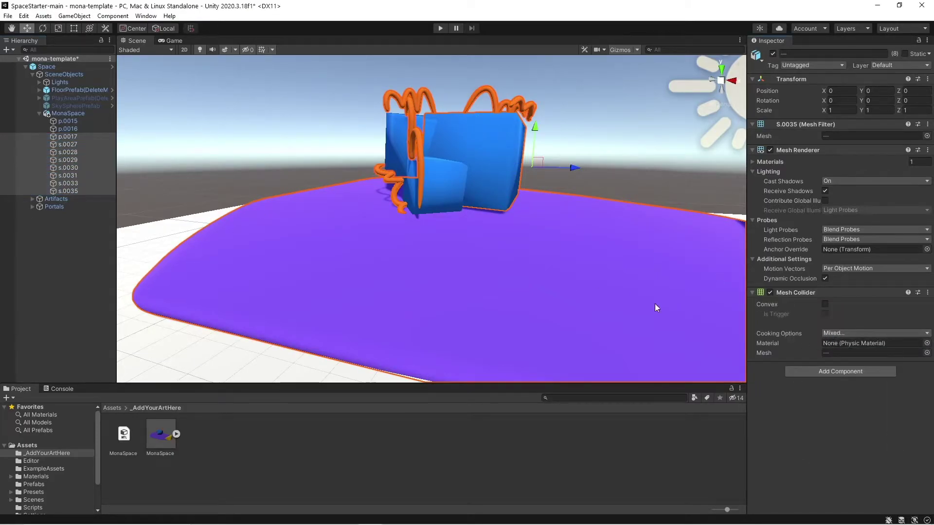
# - Check the Mesh Colliders on parts p.0017 through s.0033 one by one, briefly hiding the s.0033 mesh to view its collider
pyautogui.click(75, 138)
pyautogui.click(75, 145)
pyautogui.click(73, 152)
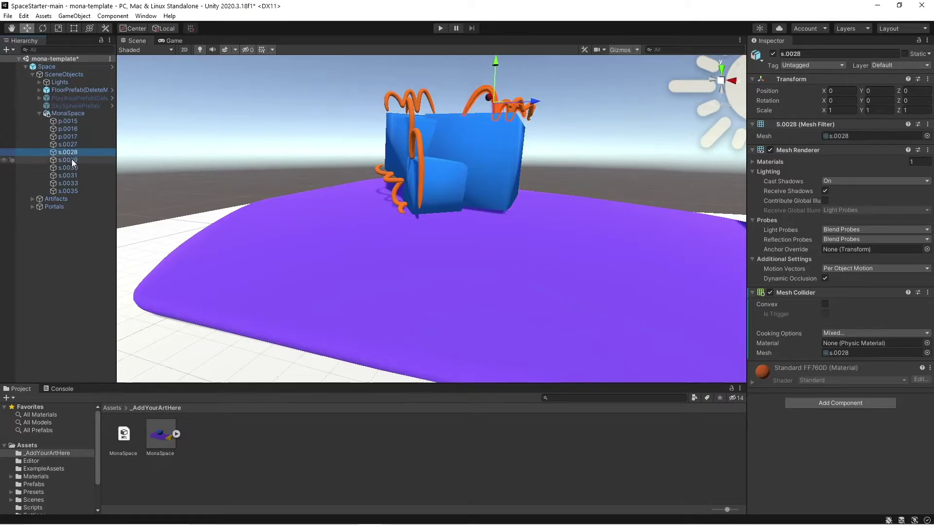
pyautogui.click(71, 160)
pyautogui.click(70, 168)
pyautogui.click(68, 176)
pyautogui.click(65, 184)
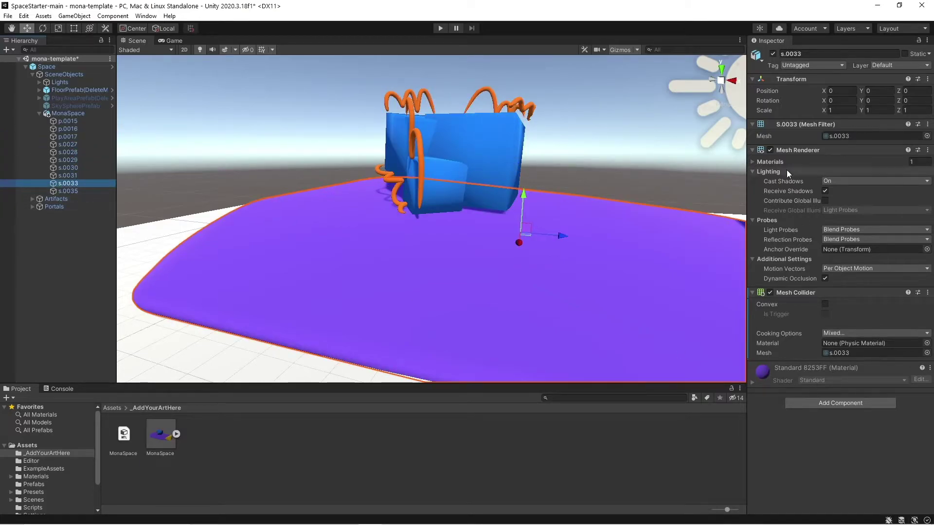
pyautogui.click(770, 150)
pyautogui.click(771, 149)
# - Examine the MonaSpace model and the surrounding floor from several angles and distances
pyautogui.scroll(-4, 459, 209)
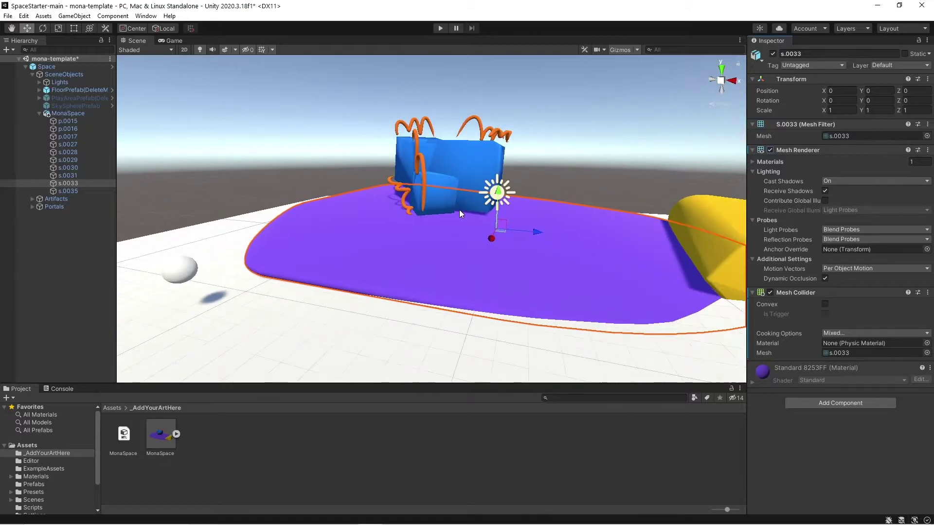
pyautogui.moveTo(485, 191); pyautogui.dragTo(442, 228, button='right')
pyautogui.press('w')
pyautogui.press('d')
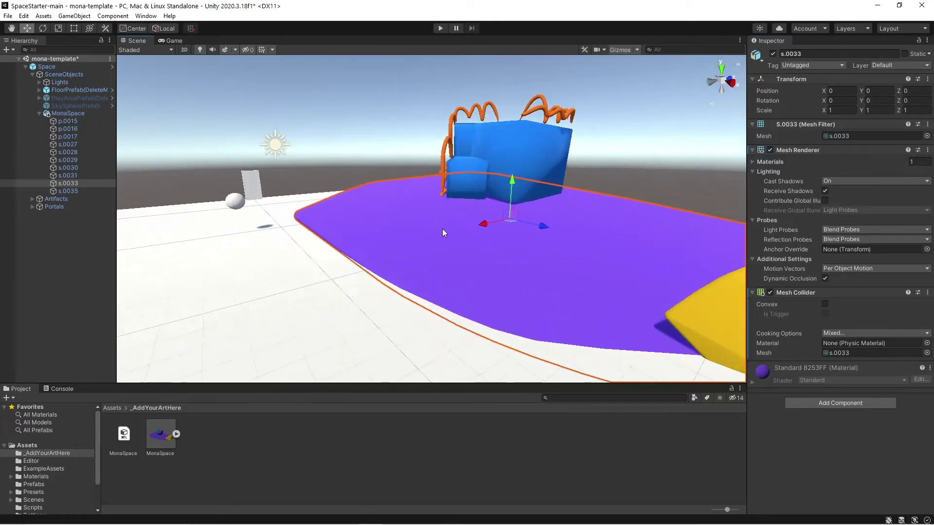
pyautogui.scroll(3, 336, 274)
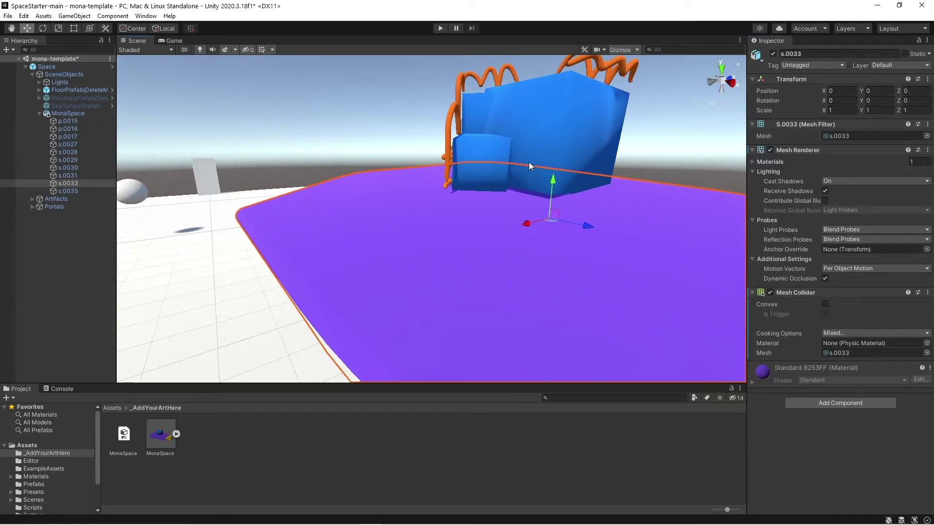
pyautogui.scroll(-3, 518, 192)
pyautogui.scroll(2, 516, 193)
pyautogui.moveTo(517, 193); pyautogui.dragTo(428, 262, button='middle')
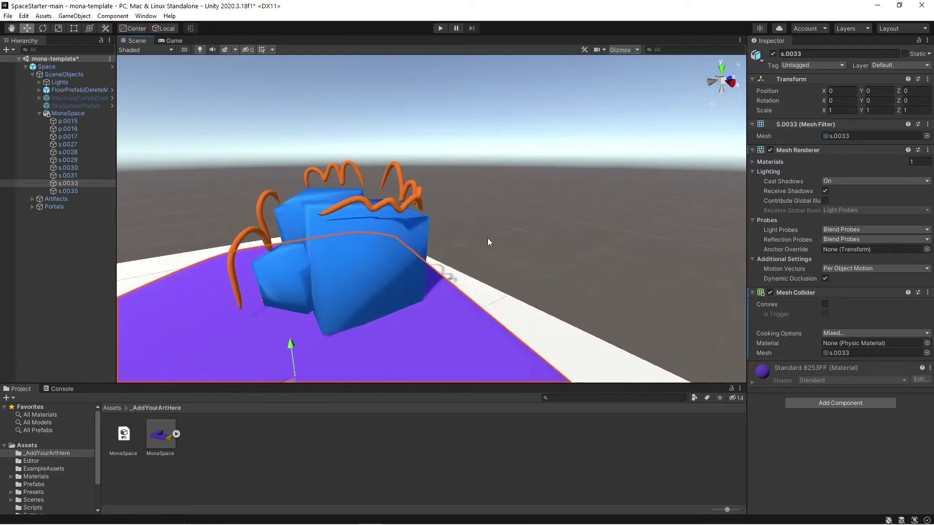
pyautogui.moveTo(488, 238); pyautogui.dragTo(384, 204, button='right')
pyautogui.moveTo(384, 204); pyautogui.dragTo(390, 206, button='middle')
pyautogui.scroll(-2, 389, 206)
pyautogui.keyDown('alt'); pyautogui.moveTo(390, 206); pyautogui.dragTo(515, 184); pyautogui.keyUp('alt')
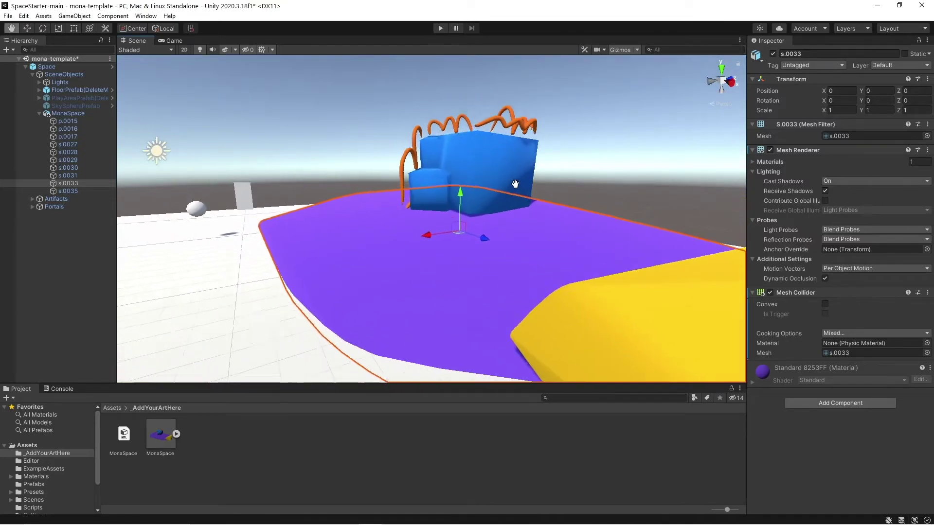
pyautogui.scroll(-2, 515, 184)
pyautogui.moveTo(432, 200); pyautogui.dragTo(554, 204, button='middle')
# - Clear the object selection and save the mona-template scene
pyautogui.click(415, 168)
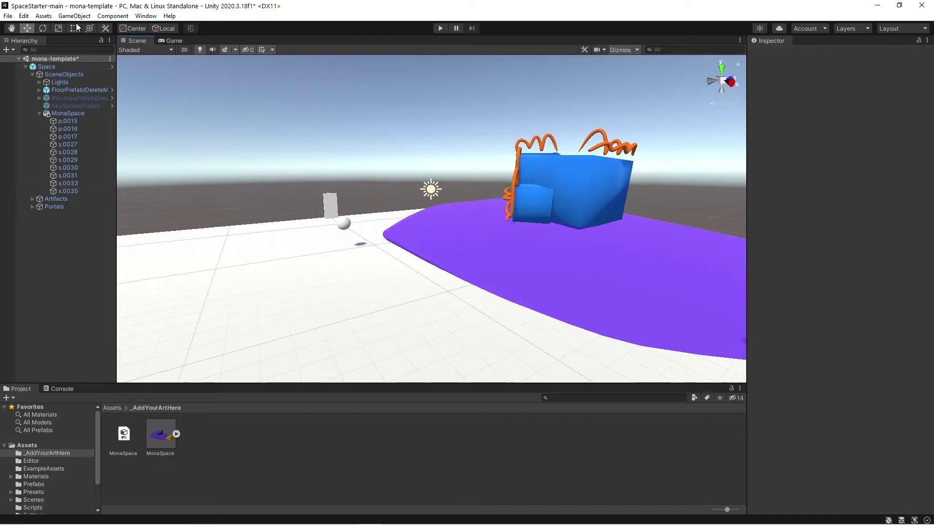
pyautogui.click(8, 16)
pyautogui.click(41, 63)
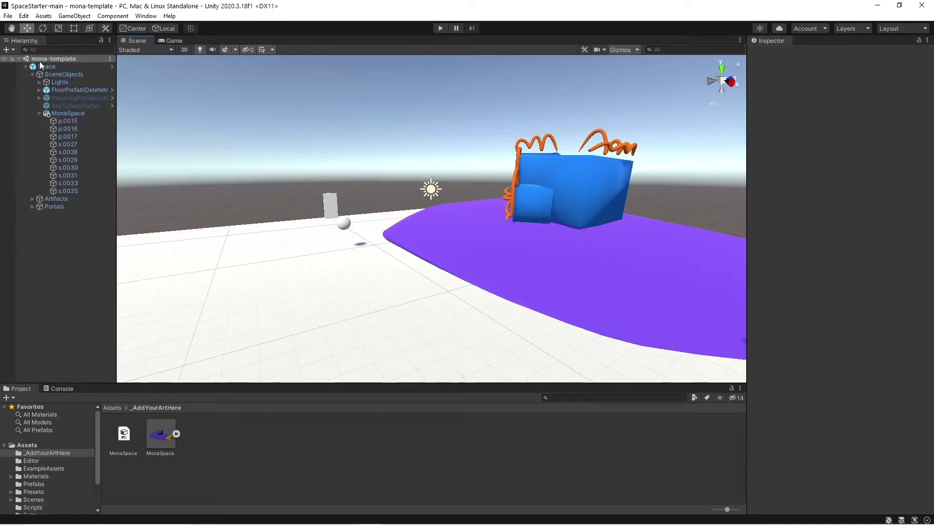
# - Collapse the Space prefab's hierarchy and apply all of its overrides to the prefab
pyautogui.click(47, 67)
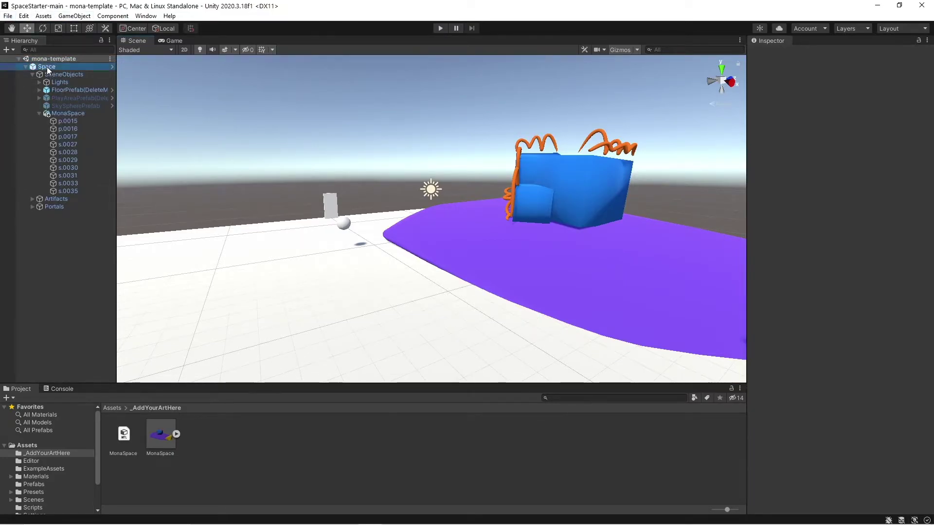
pyautogui.click(26, 66)
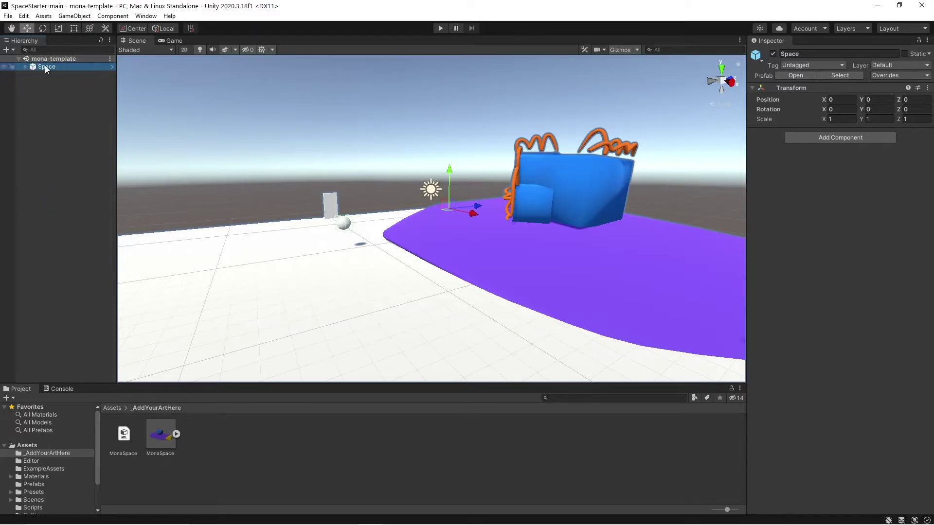
pyautogui.click(57, 66)
pyautogui.click(894, 76)
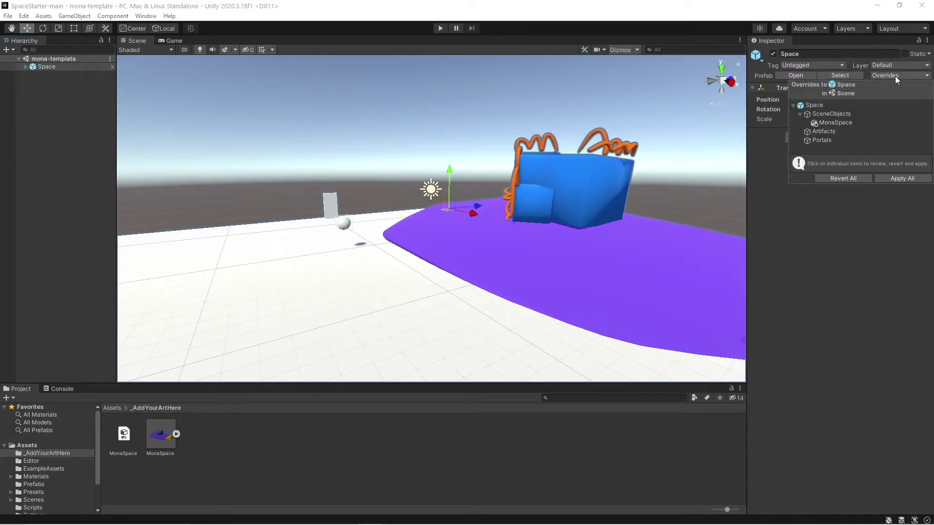
pyautogui.click(902, 179)
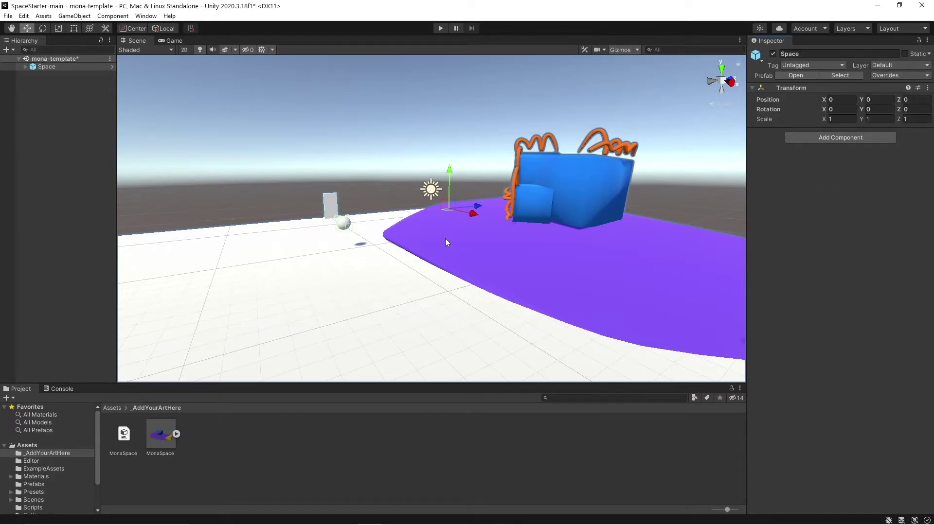
# - Save the mona-template scene again and build the project's AssetBundles
pyautogui.click(9, 16)
pyautogui.click(22, 64)
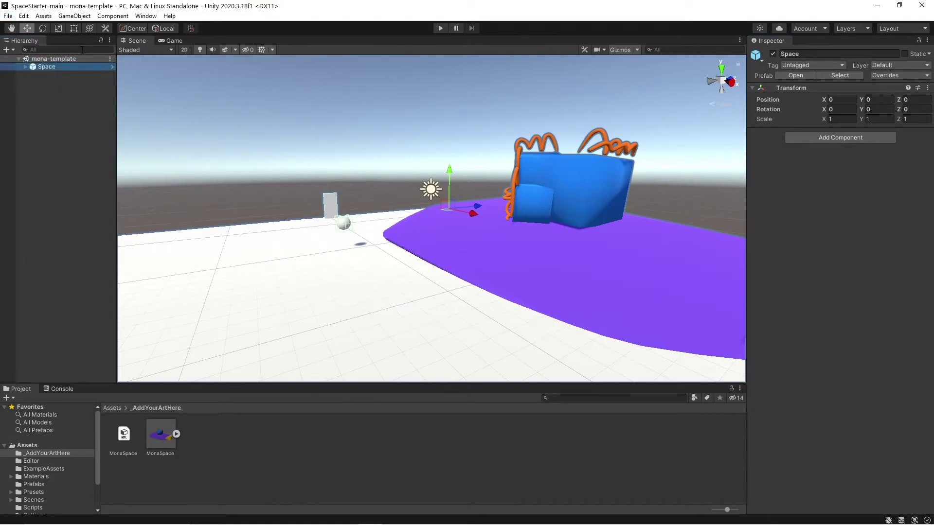
pyautogui.click(43, 16)
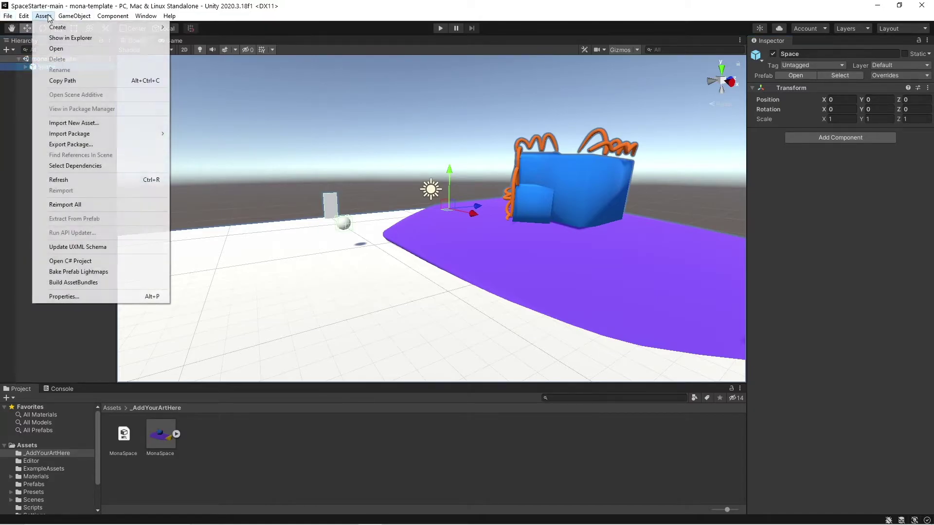
pyautogui.click(89, 284)
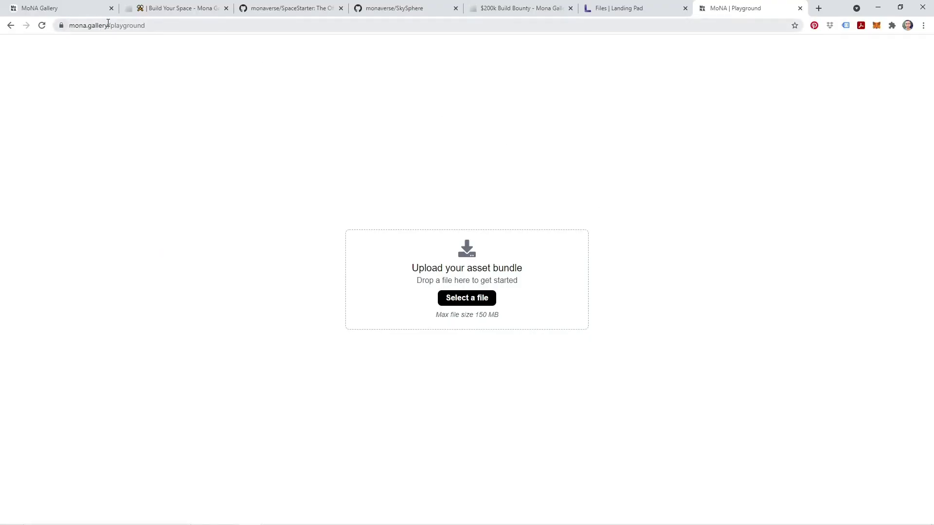
# - In File Explorer, open SpaceStarter-main's Assets/StreamingAssets folder and upload its space file to the MoNA Playground page in the browser
pyautogui.hotkey('alt', 'Tab')
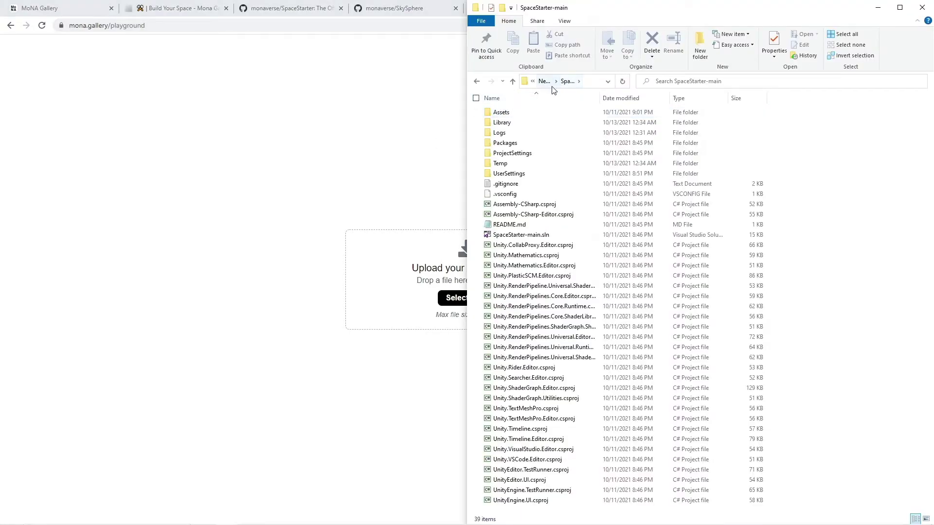
pyautogui.doubleClick(515, 114)
pyautogui.click(518, 226)
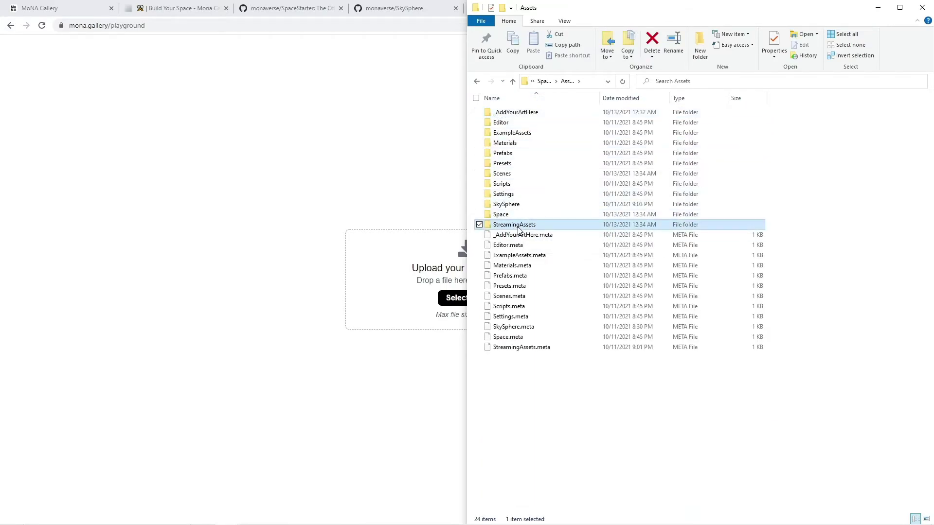
pyautogui.doubleClick(517, 226)
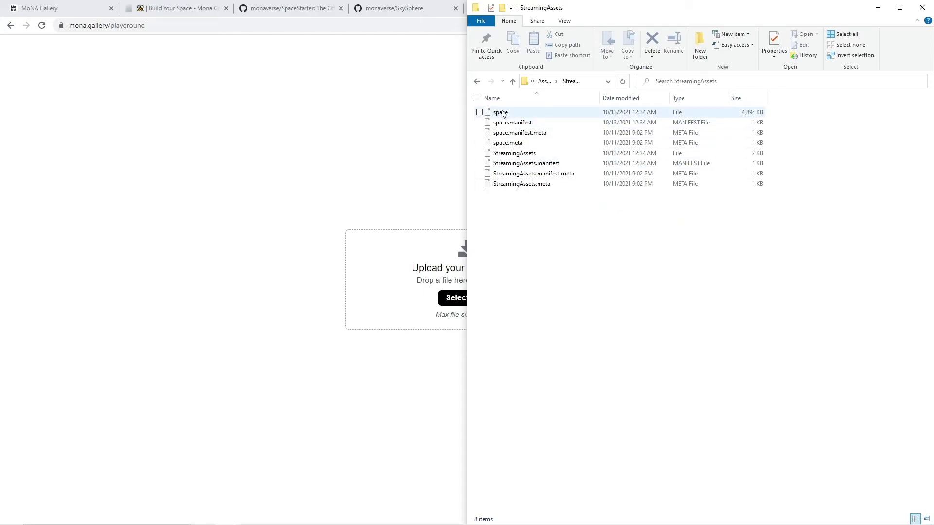
pyautogui.moveTo(502, 113); pyautogui.dragTo(422, 273)
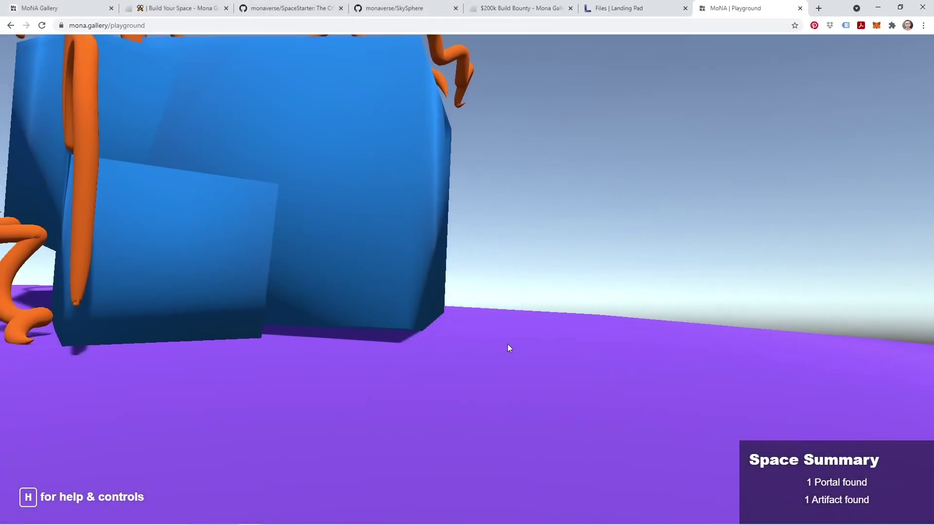
# - Enter the uploaded space, zoom out to a third-person view and run the avatar over the purple platform and onto the yellow shape
pyautogui.click(506, 343)
pyautogui.scroll(-3, 466, 262)
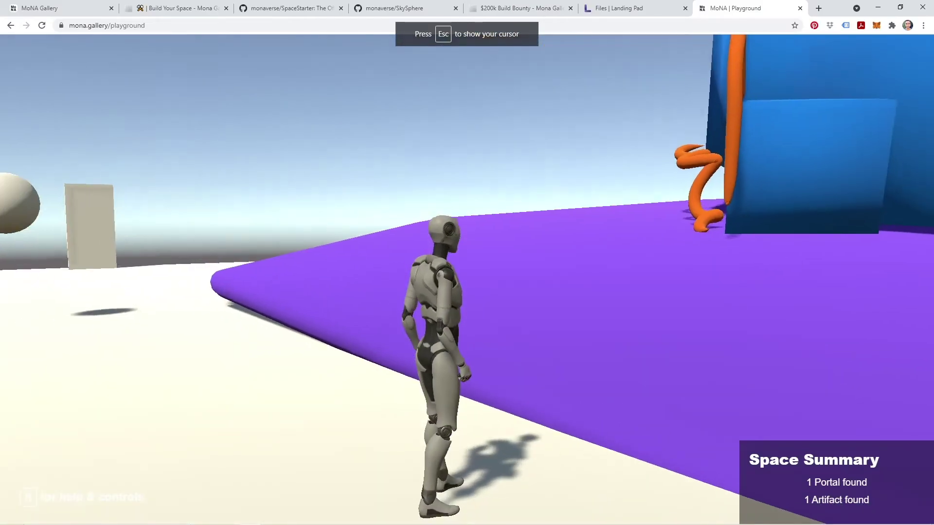
pyautogui.press('a')
pyautogui.press('w')
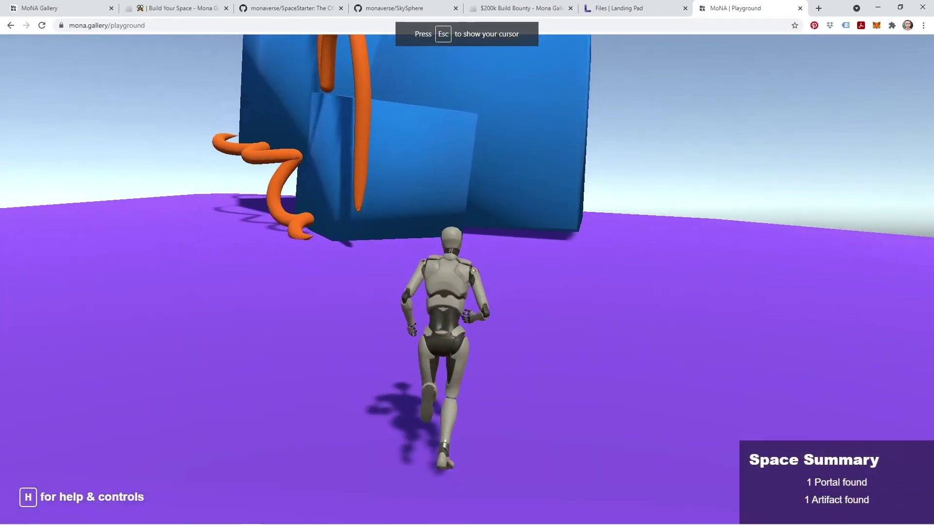
pyautogui.press('space')
pyautogui.press('space')
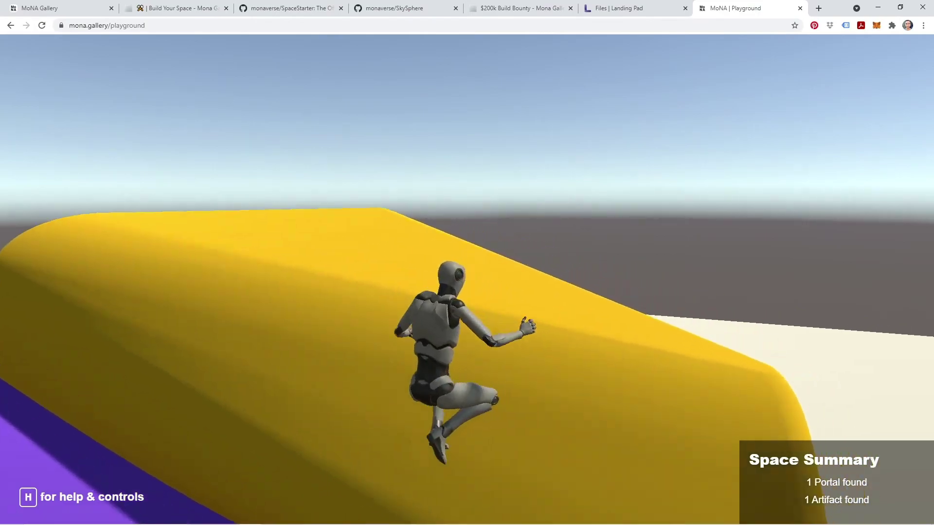
pyautogui.press('w')
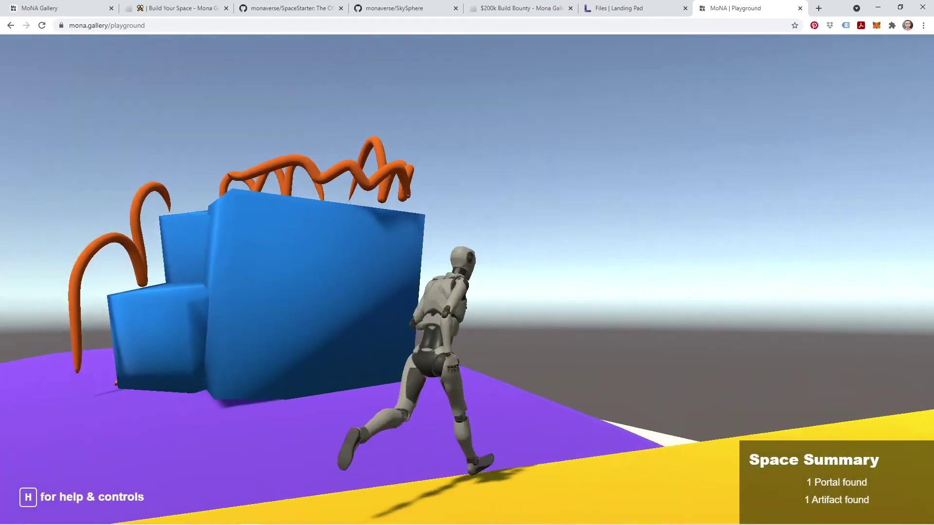
# - Test the model's colliders by running and jumping the avatar against the blue blocks and around the orange squiggles
pyautogui.press('space')
pyautogui.press('w')
pyautogui.press('space')
pyautogui.press('space')
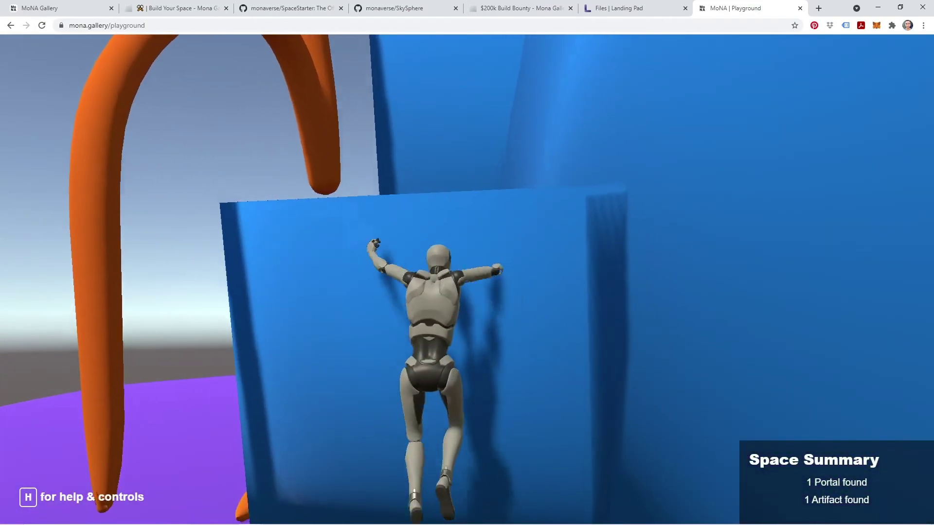
pyautogui.press('space')
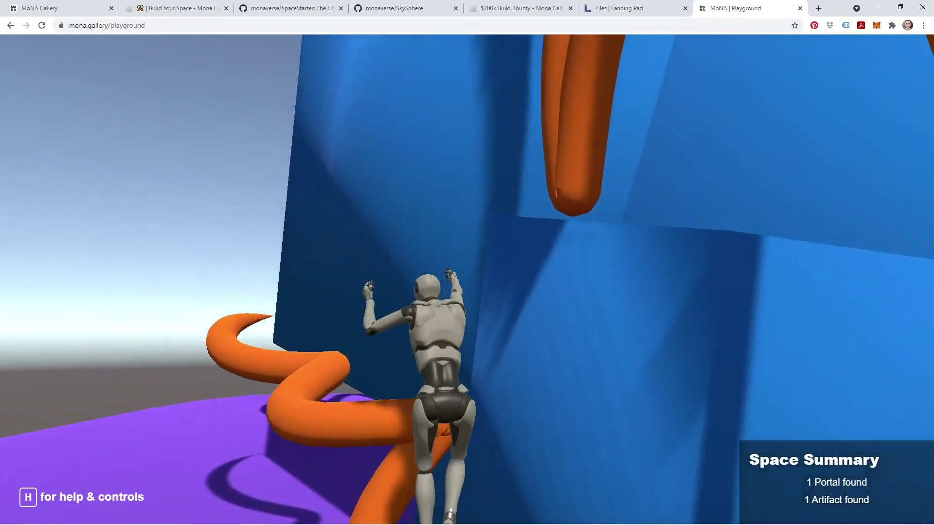
pyautogui.press('a')
pyautogui.press('d')
pyautogui.press('space')
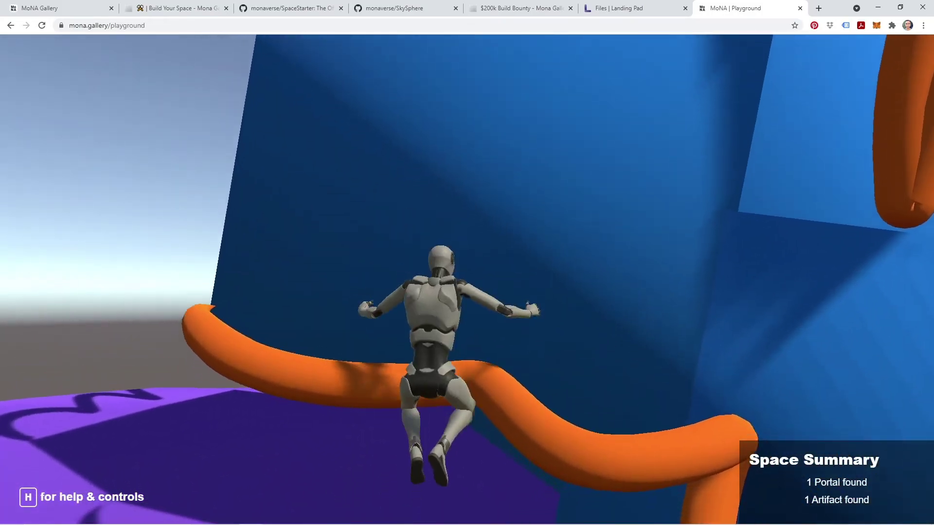
pyautogui.press('w')
pyautogui.press('space')
pyautogui.press('space')
pyautogui.press('w')
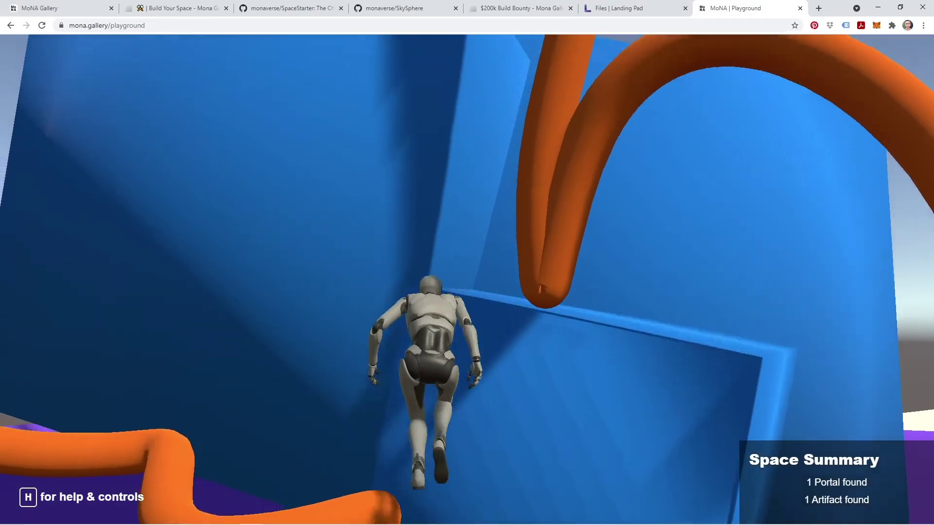
pyautogui.press('a')
pyautogui.press('w')
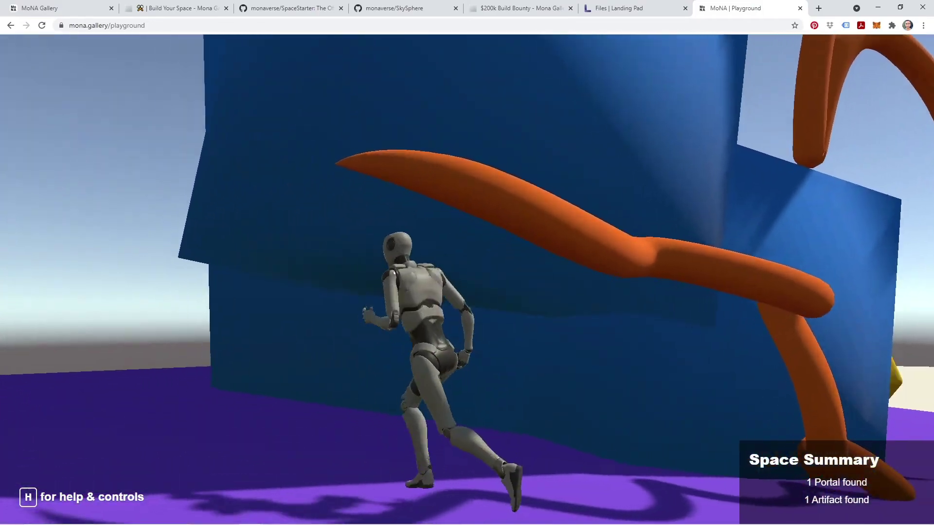
# - Run the avatar past the blue blocks and off the purple platform, checking the whole model in first-person view from the surrounding ground
pyautogui.press('w')
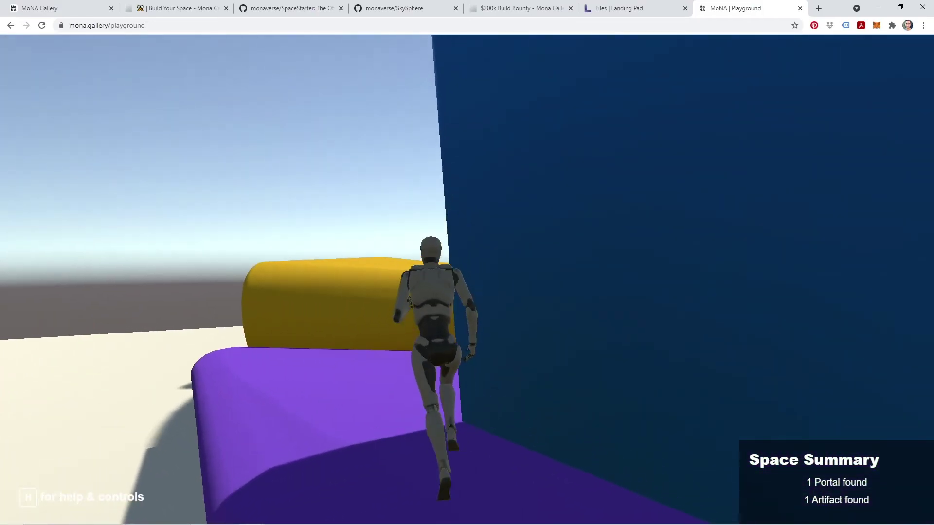
pyautogui.press('a')
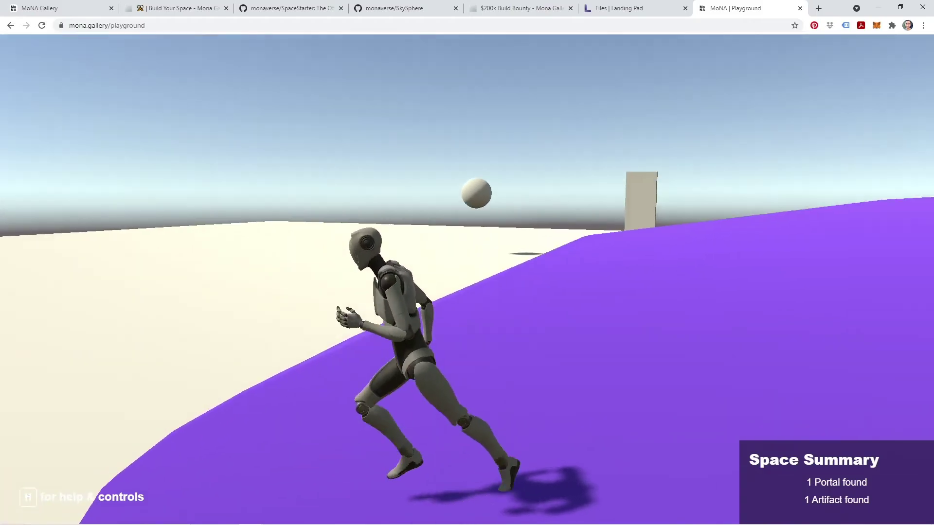
pyautogui.press('s')
pyautogui.press('v')
pyautogui.press('a')
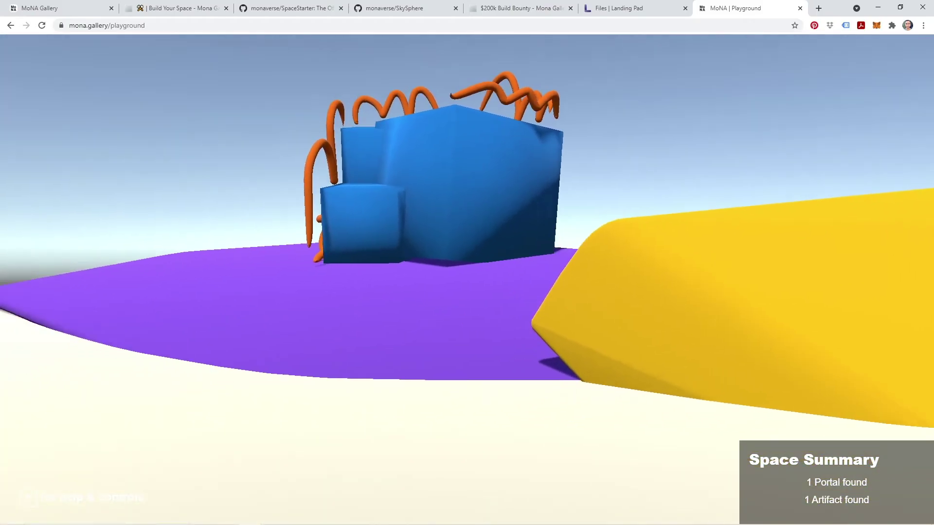
pyautogui.press('d')
pyautogui.press('w')
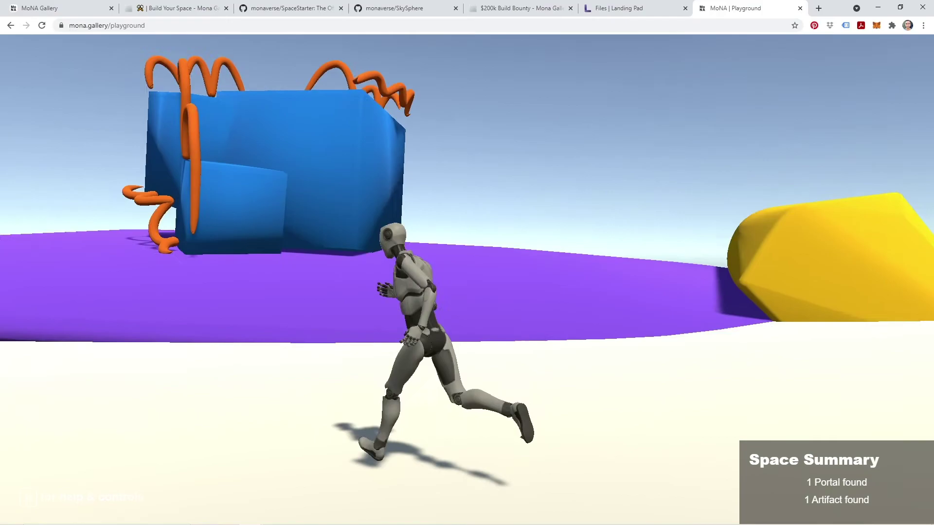
# - Test collisions at the blue blocks by running and jumping the avatar against them and under the low orange squiggle
pyautogui.press('a')
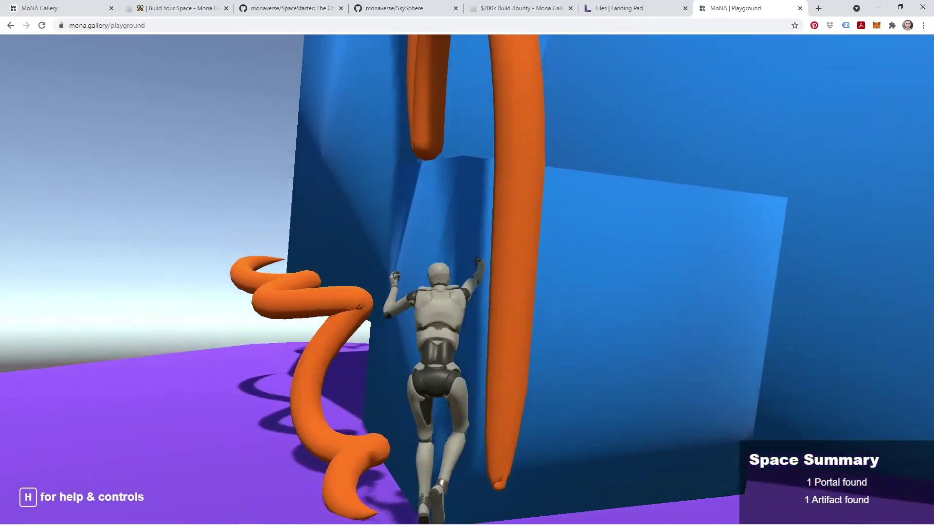
pyautogui.press('w')
pyautogui.press('space')
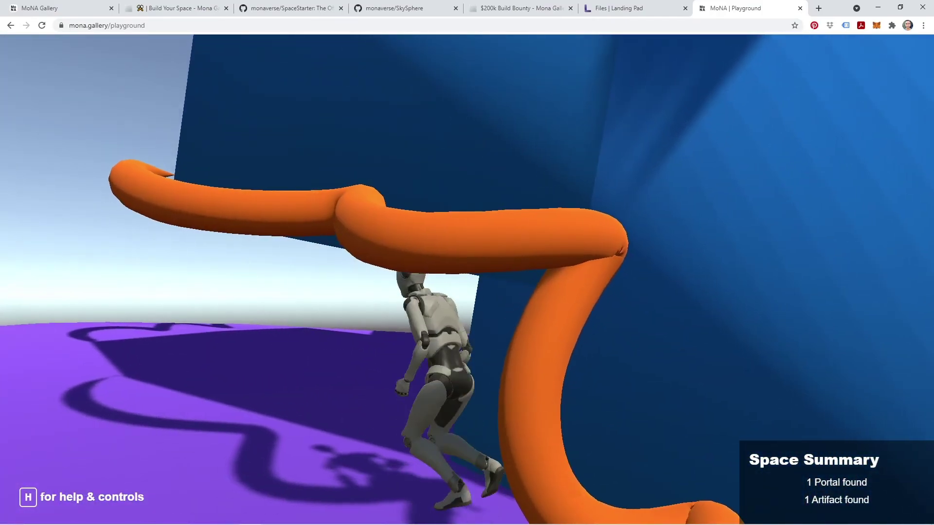
pyautogui.press('a')
pyautogui.press('w')
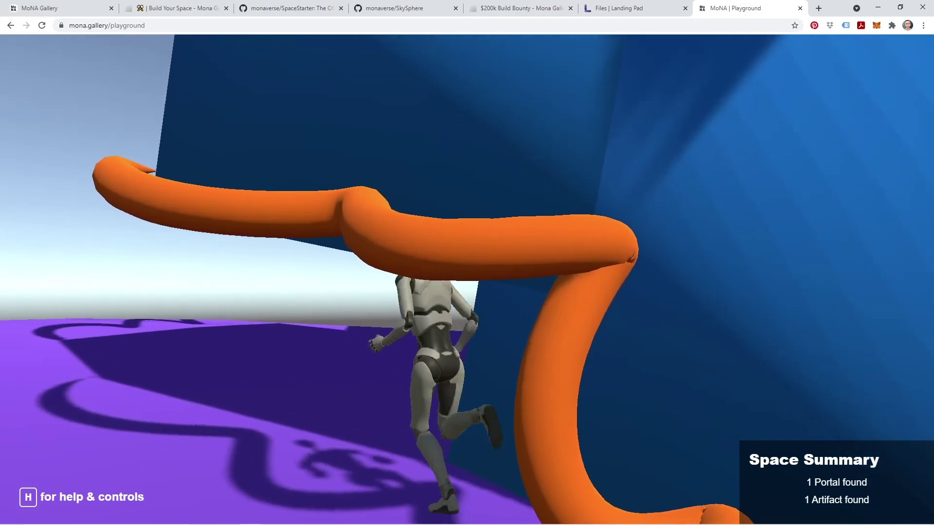
pyautogui.press('space')
pyautogui.press('d')
pyautogui.press('w')
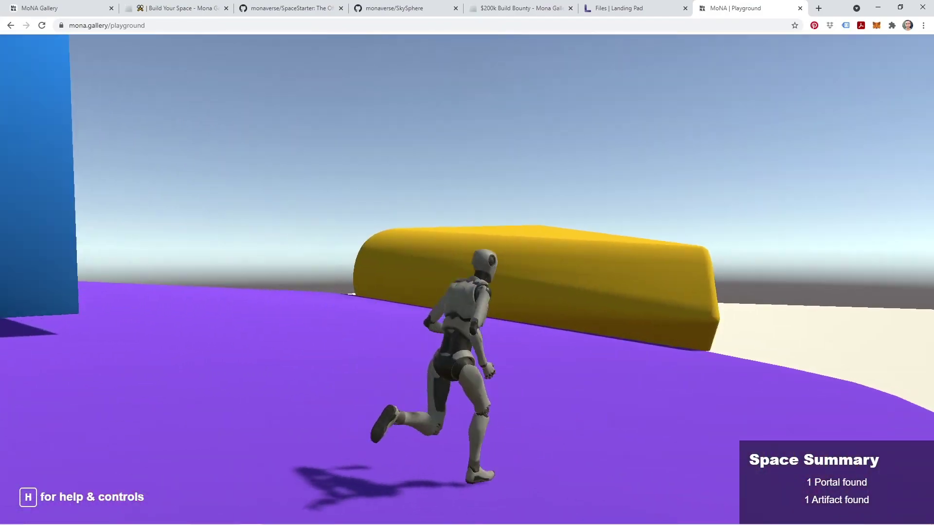
# - Run the avatar around the purple platform and the pale ground, then back up towards the front of the blue blocks
pyautogui.press('w')
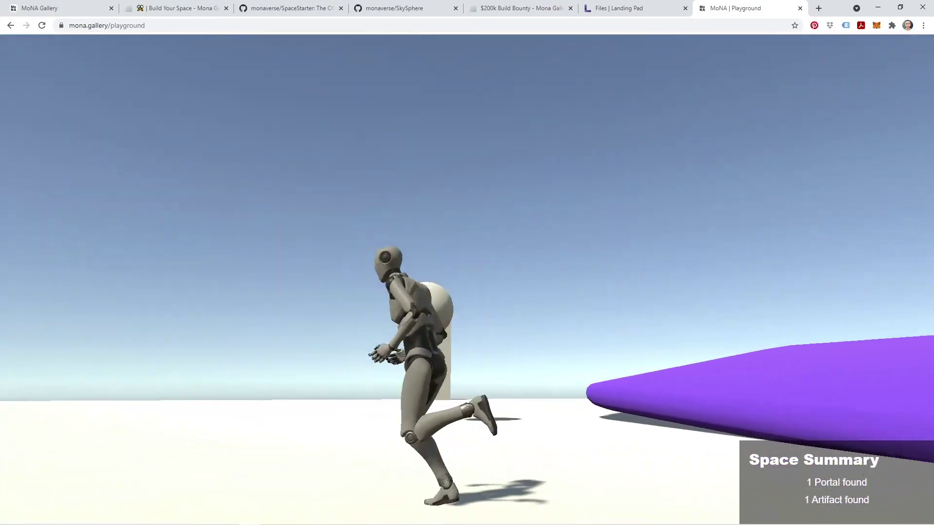
pyautogui.press('w')
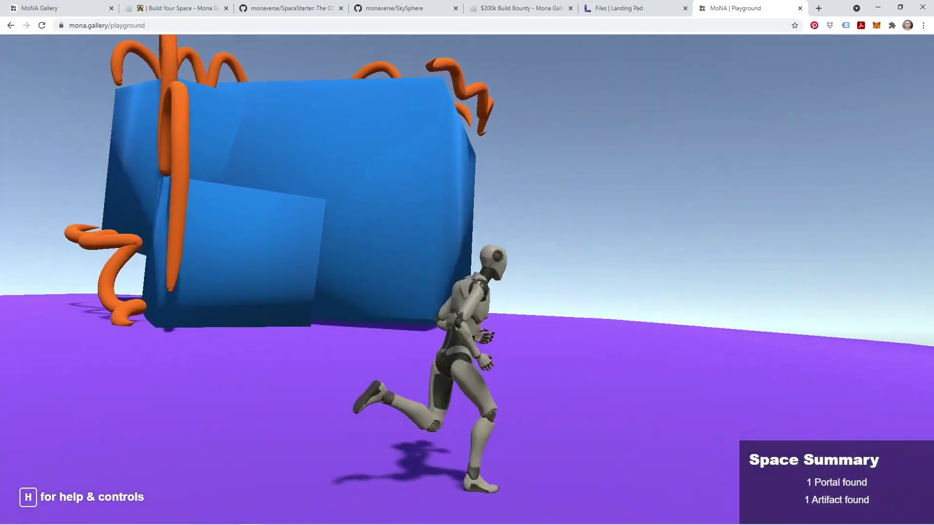
pyautogui.press('w')
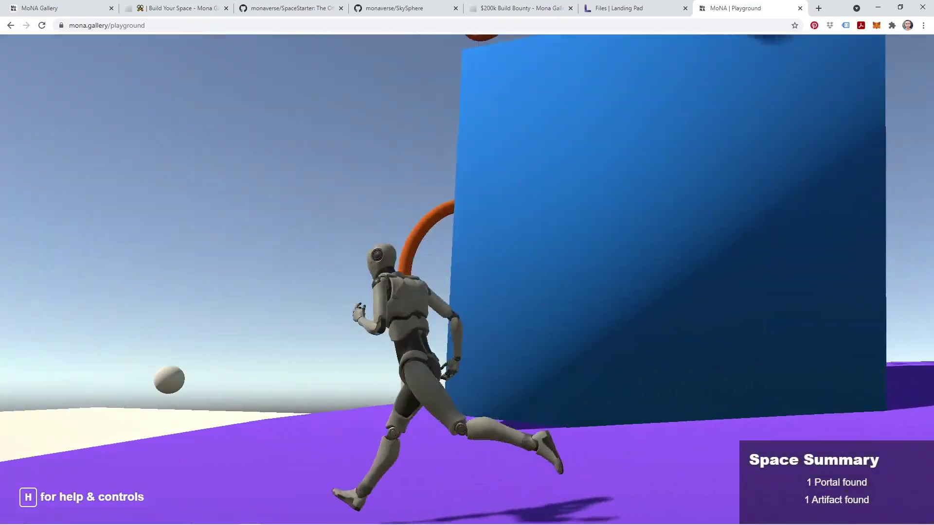
pyautogui.press('a')
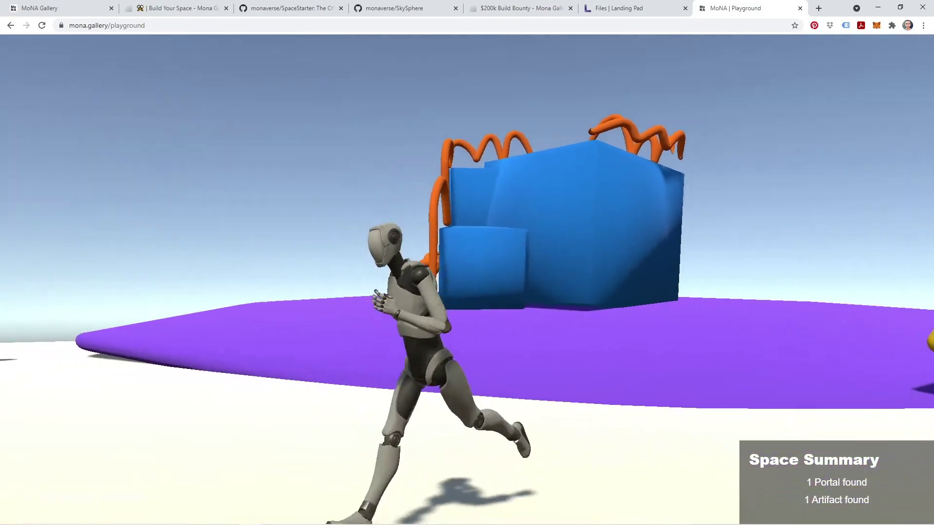
pyautogui.press('w')
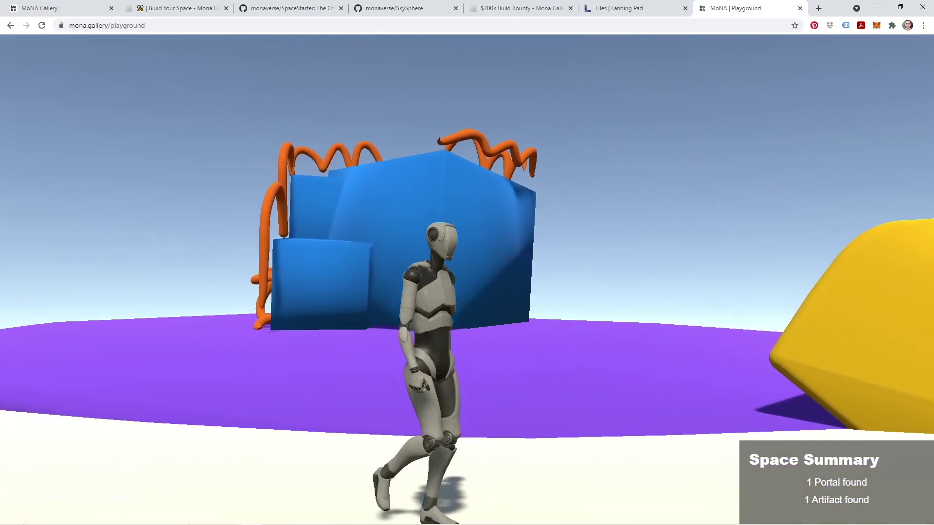
pyautogui.press('w')
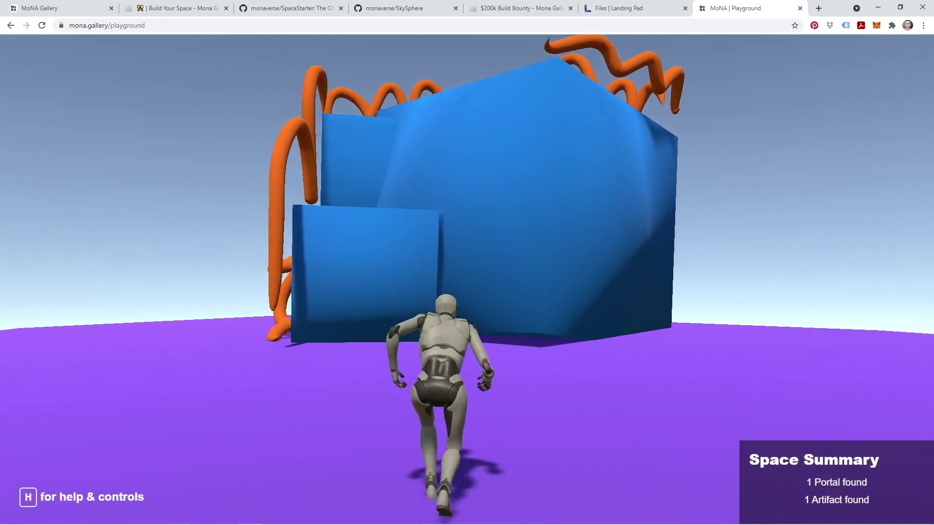